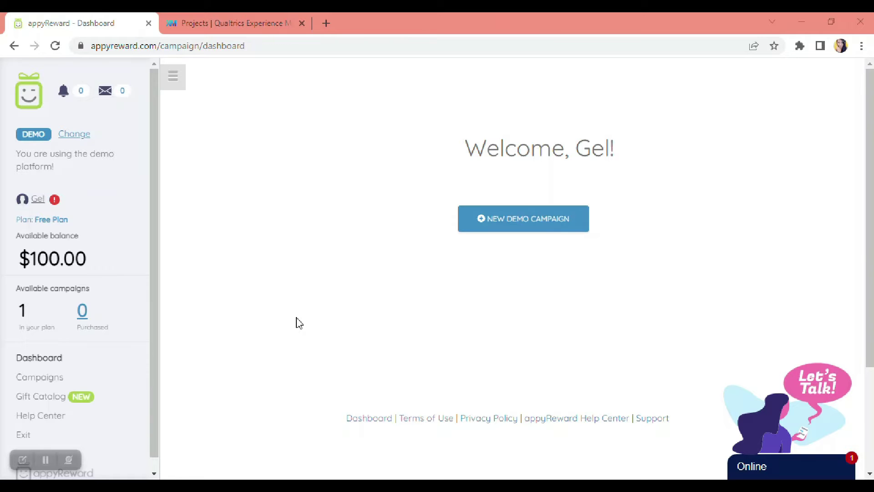
Start a new demo campaign with Qualtrics as the survey platform.
click(518, 223)
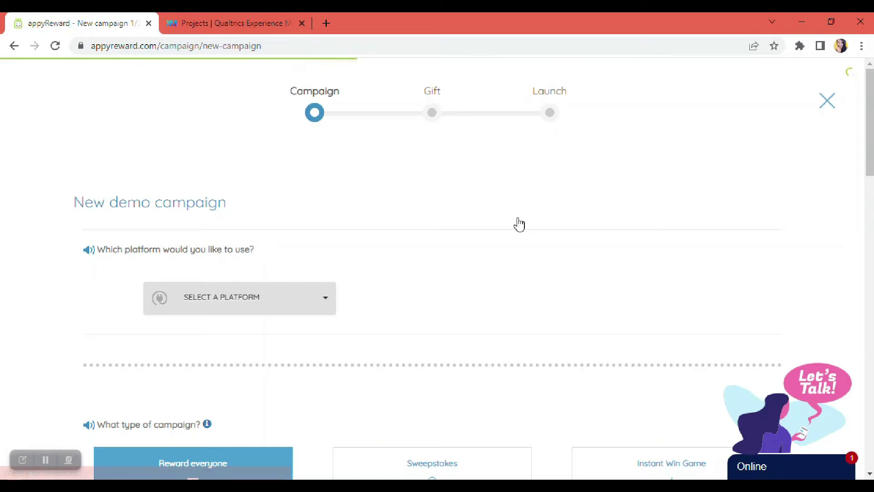
click(313, 306)
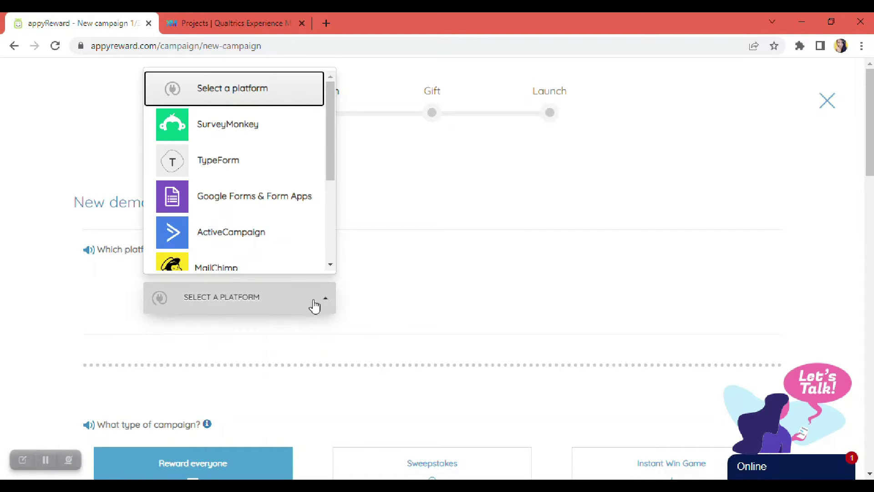
scroll(262, 230, down, 2)
click(255, 242)
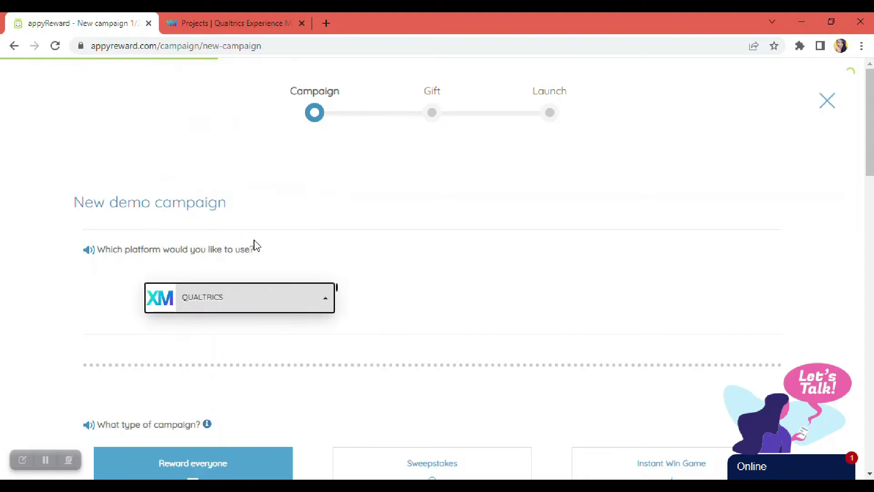
Keep Gift Cards and United States of America, and name the campaign 'Demo Campaign'.
scroll(409, 302, down, 4)
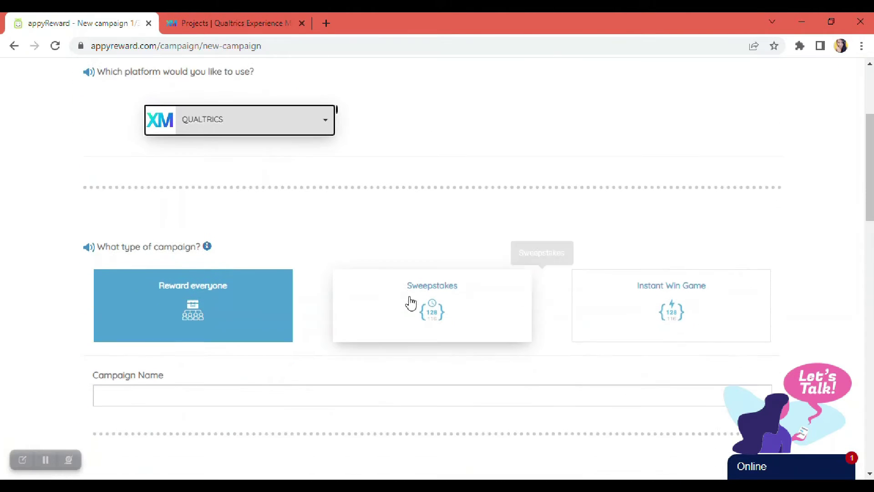
scroll(378, 233, down, 1)
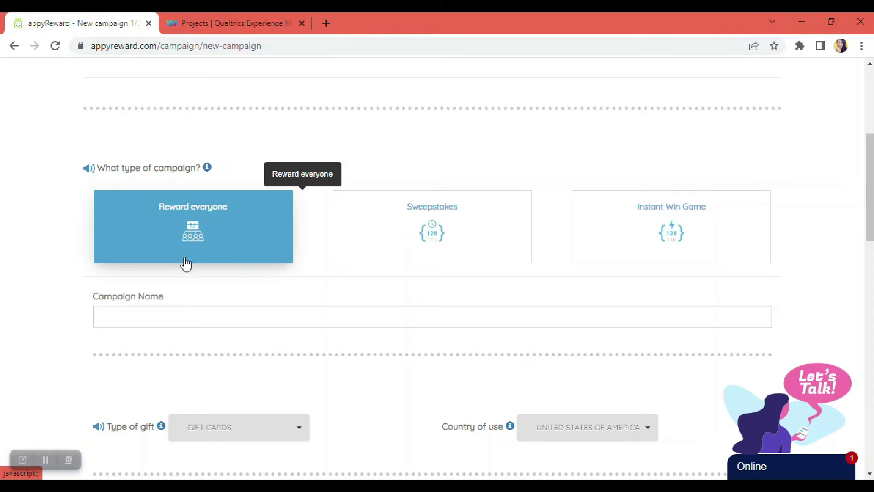
scroll(245, 366, down, 1)
click(245, 367)
click(237, 398)
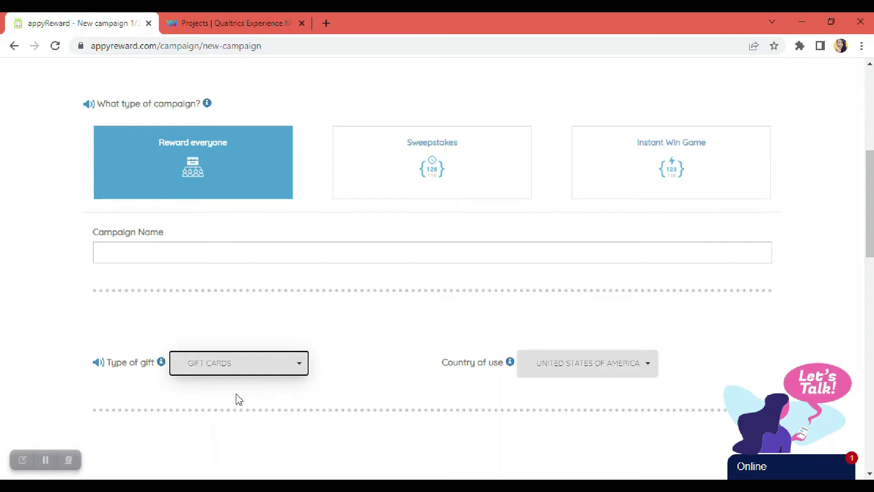
click(605, 371)
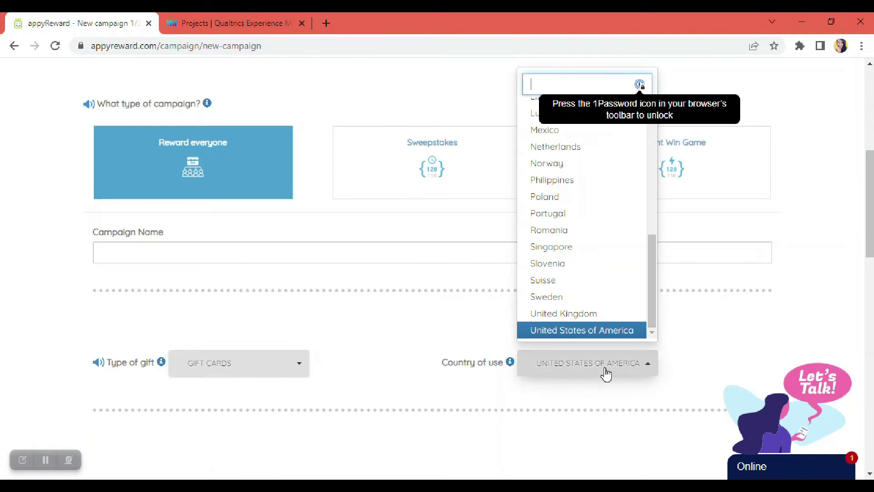
click(604, 336)
click(396, 255)
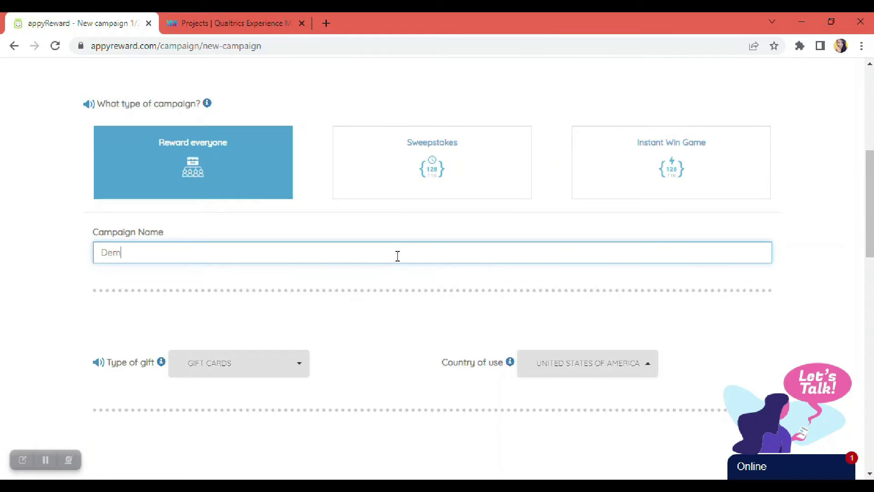
text(Demo Campaign)
scroll(430, 305, down, 4)
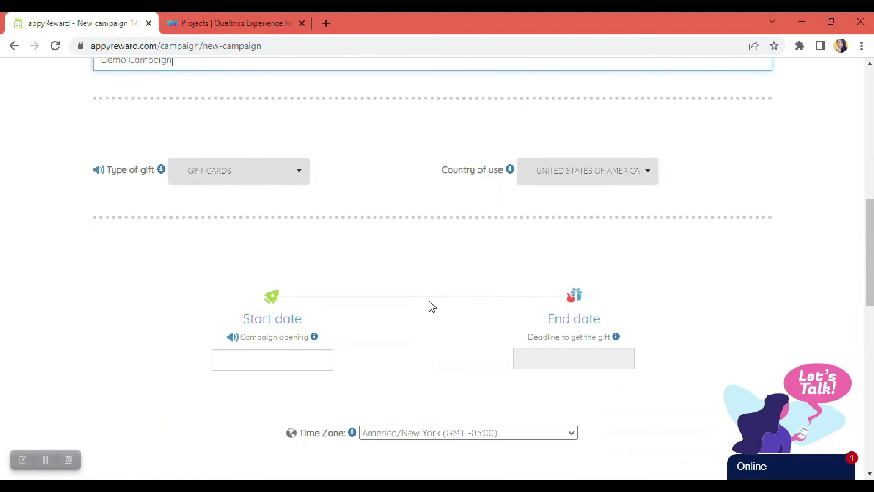
Set the campaign start to 21 November 2022 at 12:00.
scroll(425, 308, down, 1)
click(277, 297)
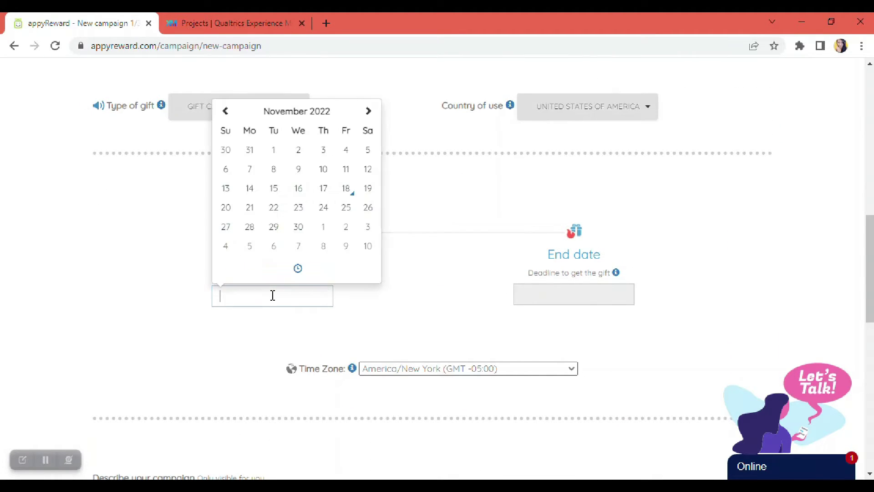
click(251, 209)
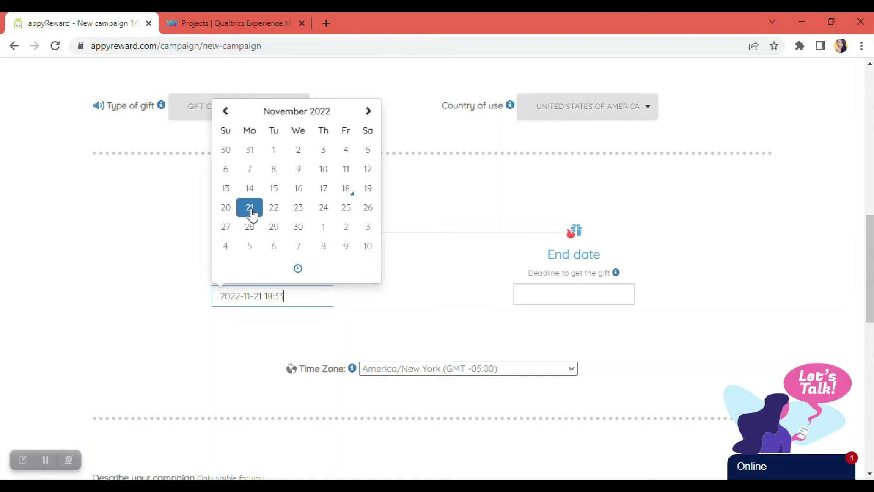
click(298, 269)
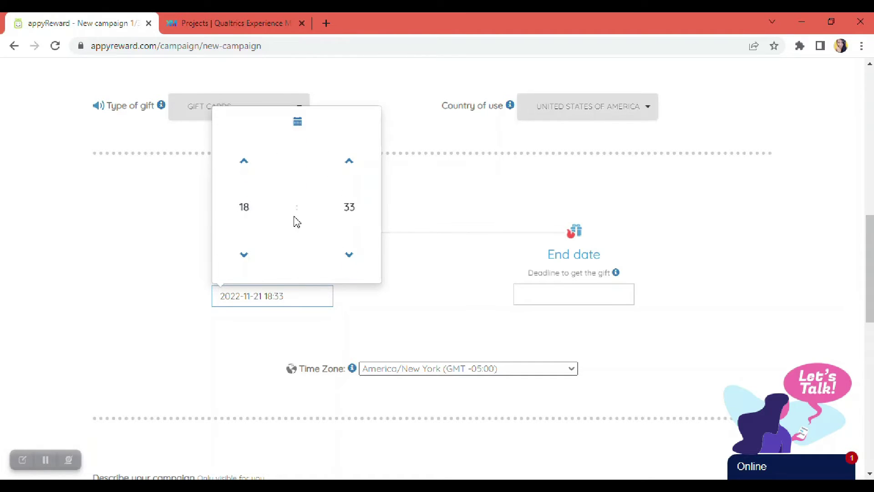
click(243, 206)
click(236, 220)
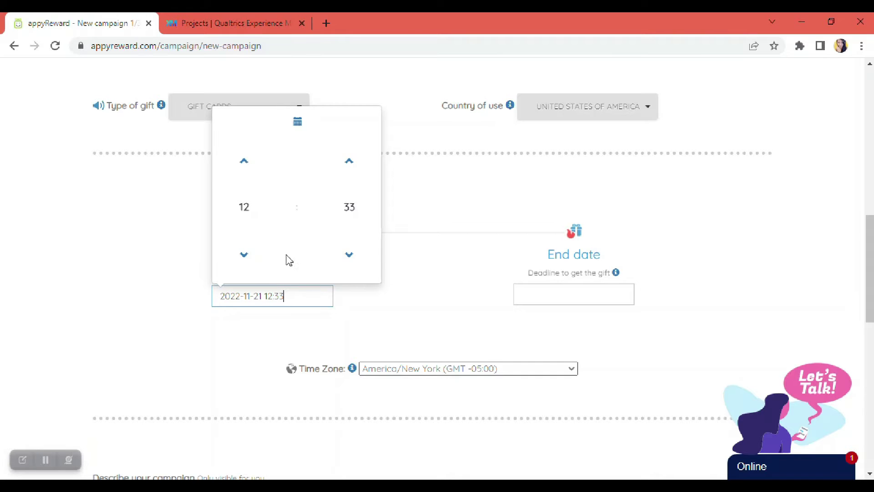
click(348, 209)
click(247, 187)
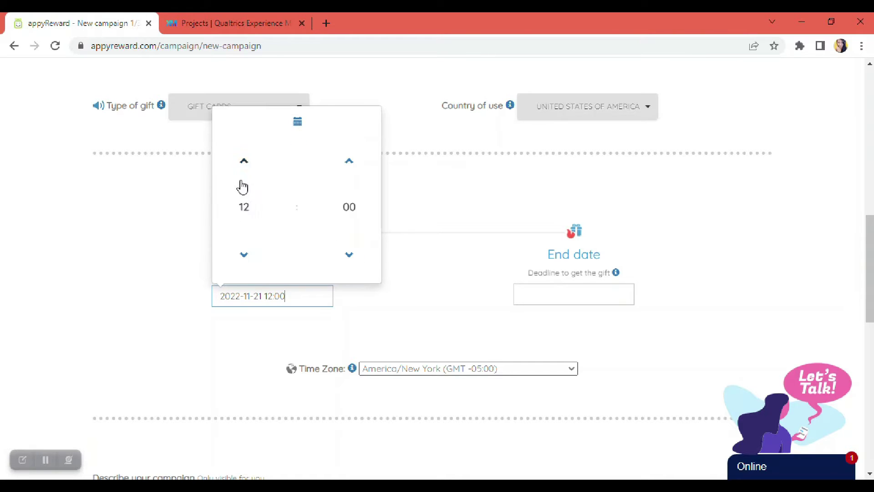
Set the campaign end to 28 November 2022 at 12:00.
click(579, 290)
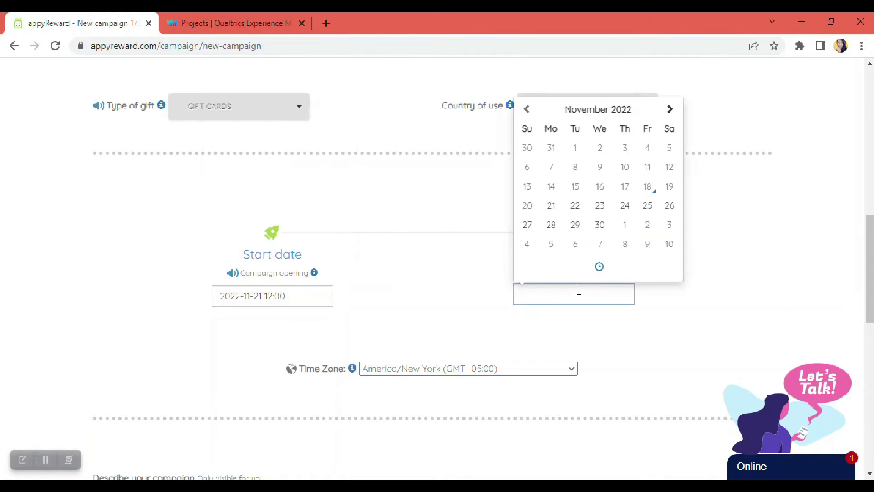
click(551, 225)
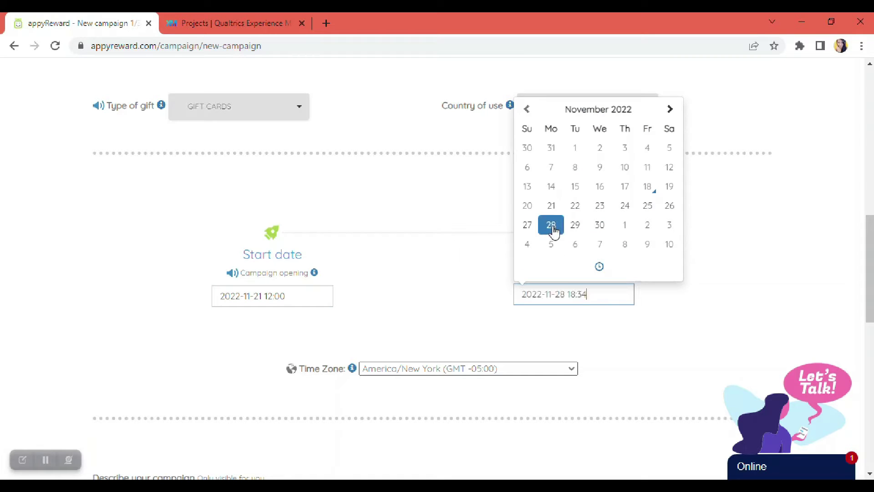
click(599, 267)
click(557, 192)
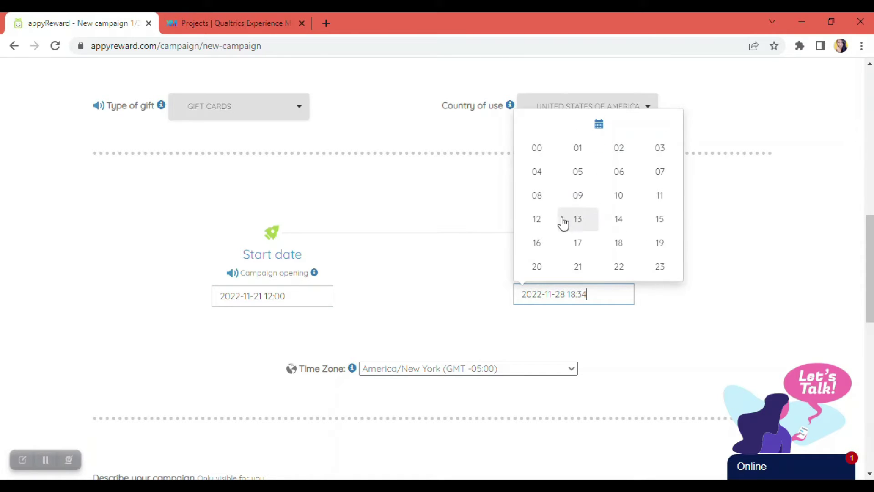
click(538, 221)
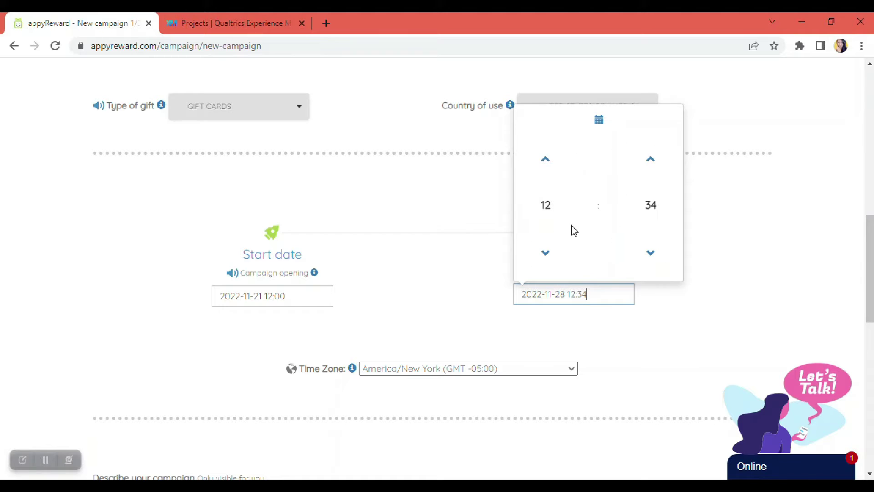
click(650, 207)
click(545, 186)
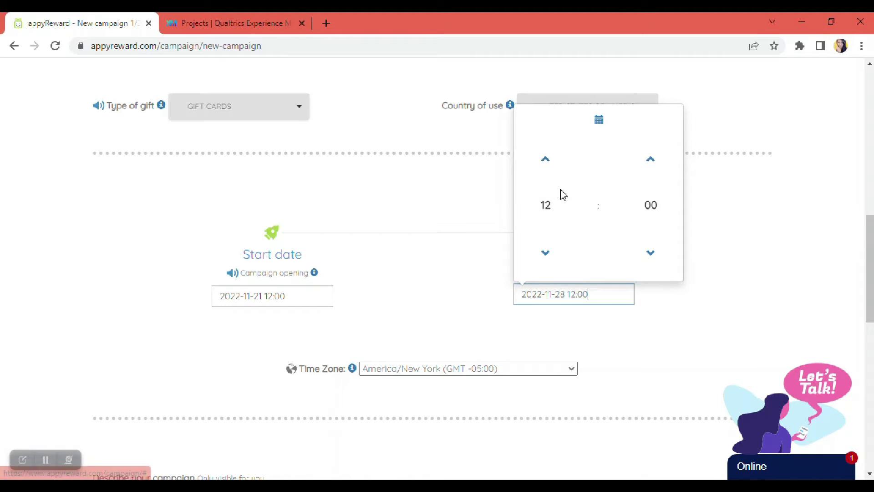
click(632, 346)
Keep America/New York as the campaign time zone.
scroll(626, 337, down, 2)
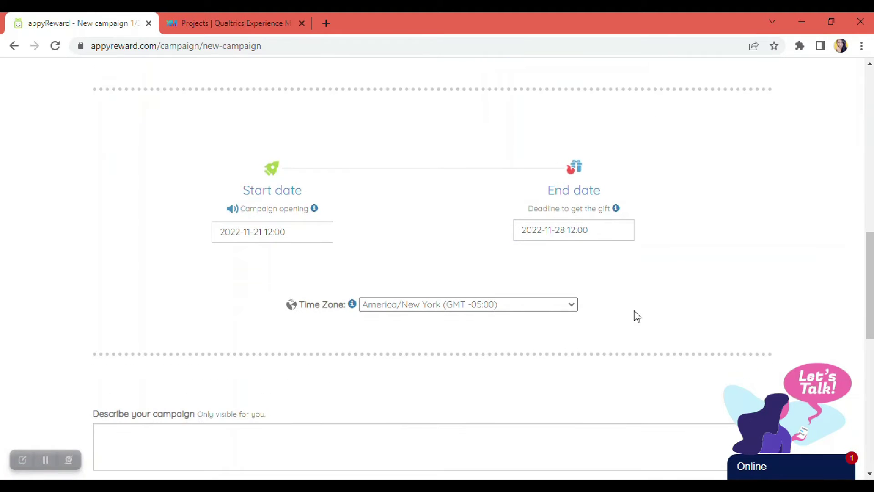
click(567, 311)
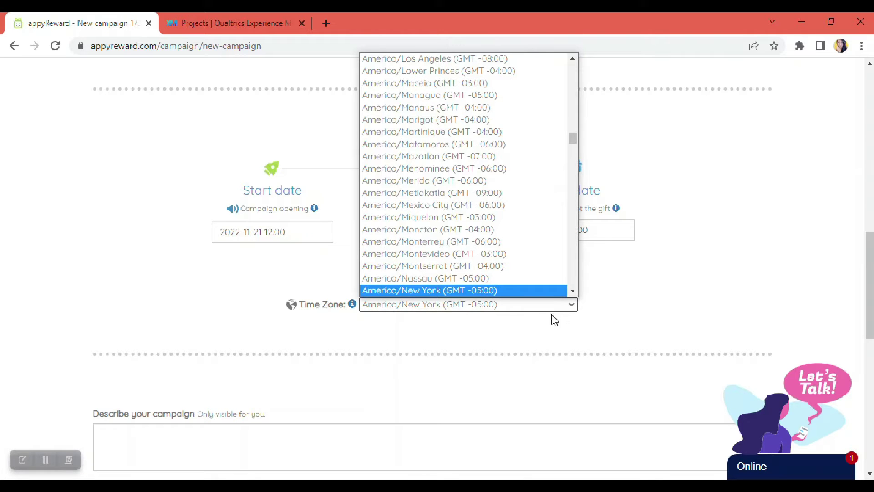
click(501, 291)
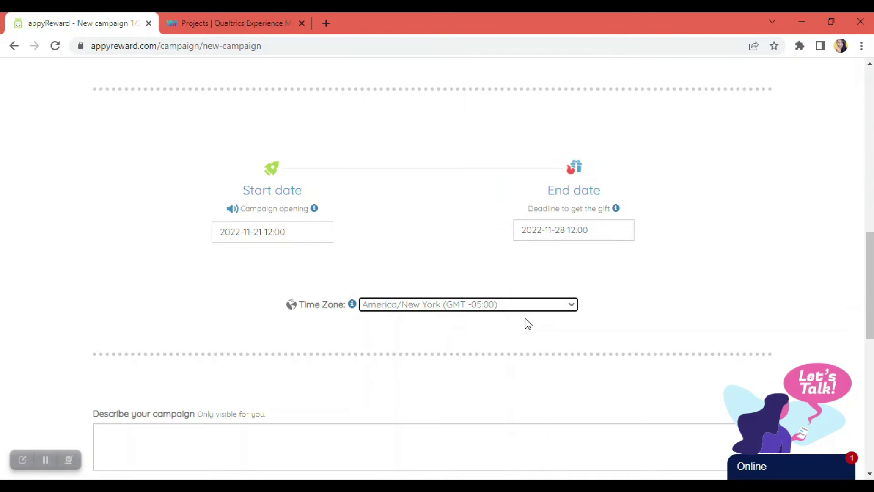
scroll(576, 340, down, 7)
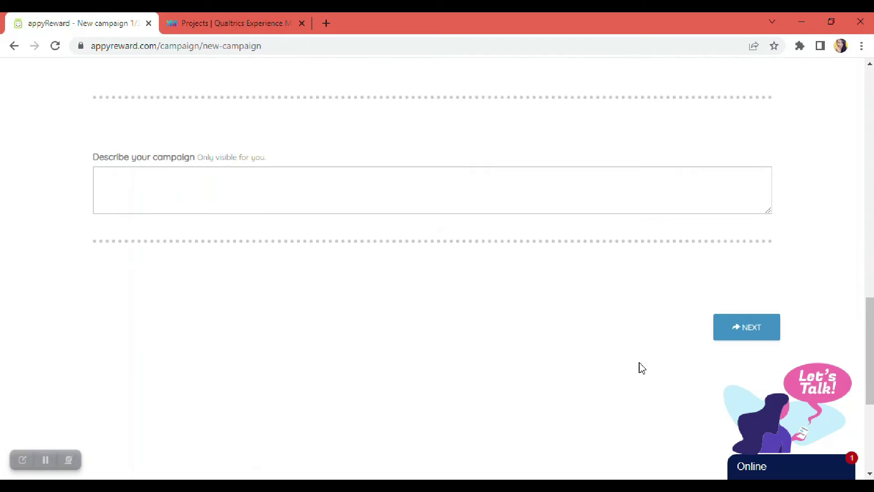
On the gift setup step, change the contacts count from 0 to 20.
click(745, 272)
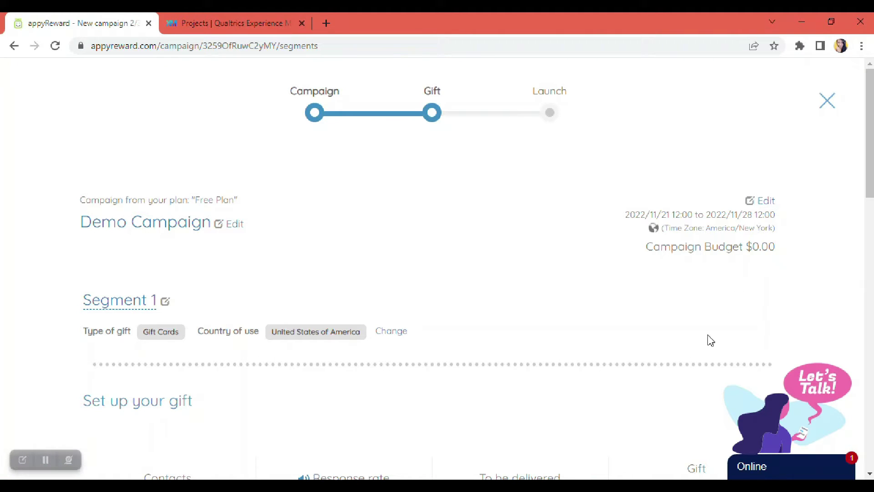
scroll(552, 340, down, 1)
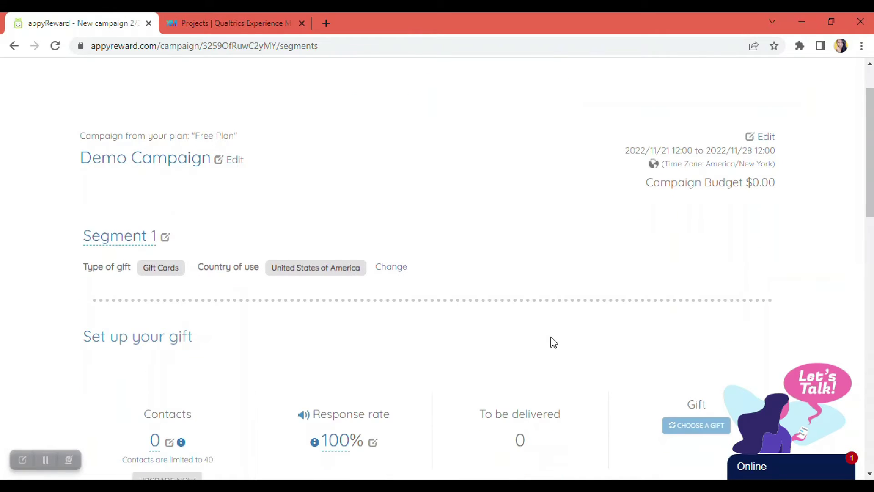
scroll(554, 341, down, 1)
scroll(552, 339, down, 1)
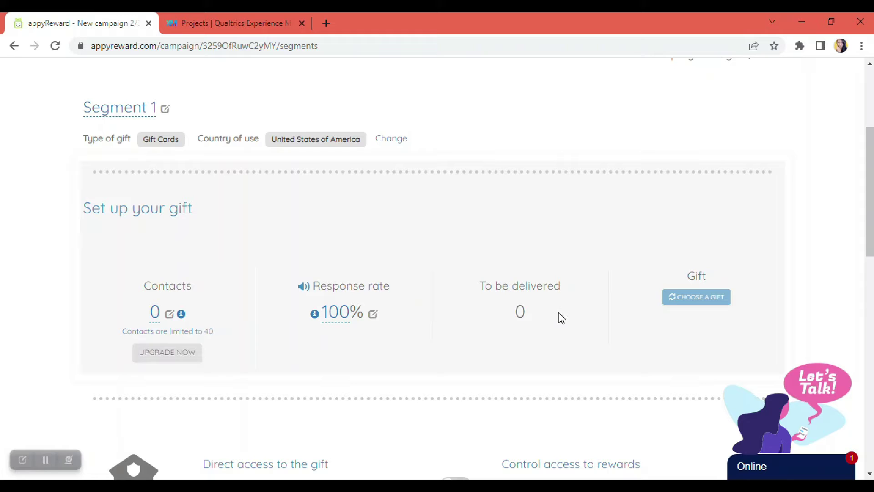
scroll(346, 339, down, 1)
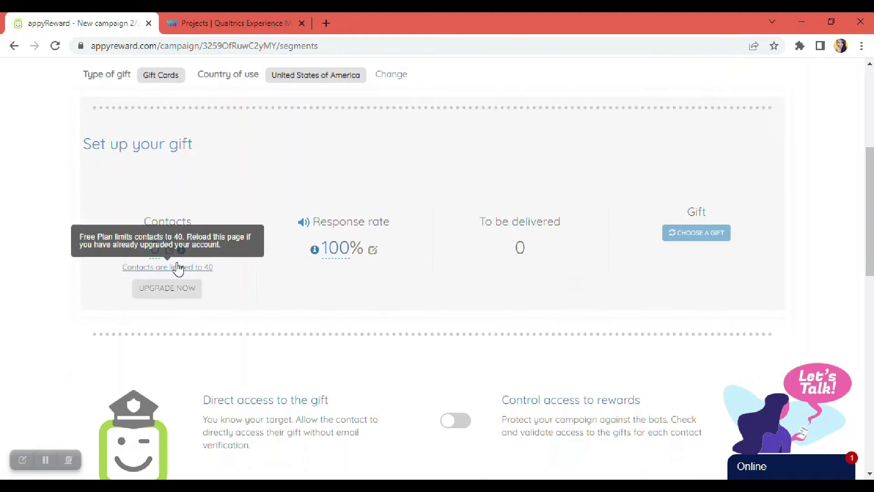
click(155, 255)
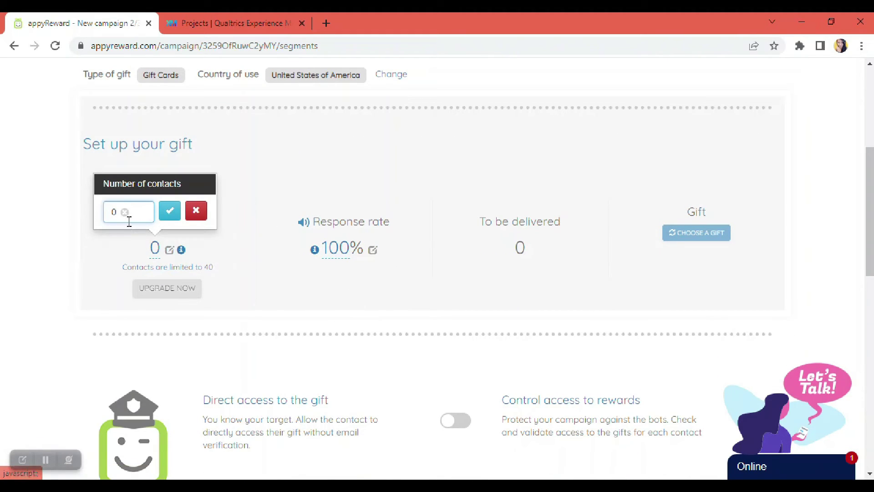
key(BackSpace)
text(2)
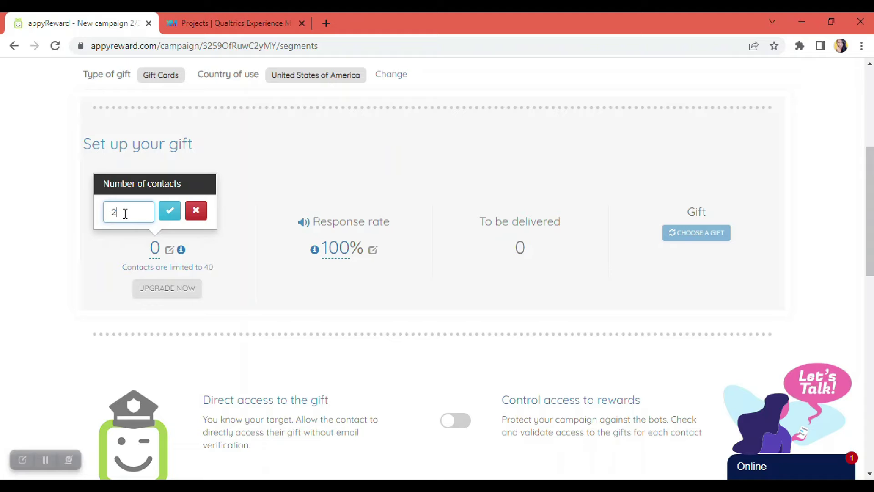
text(0)
click(167, 219)
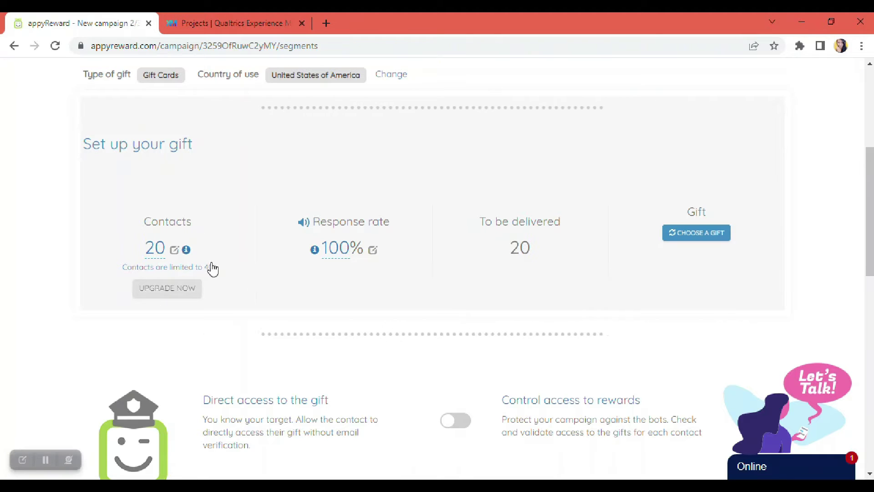
click(710, 240)
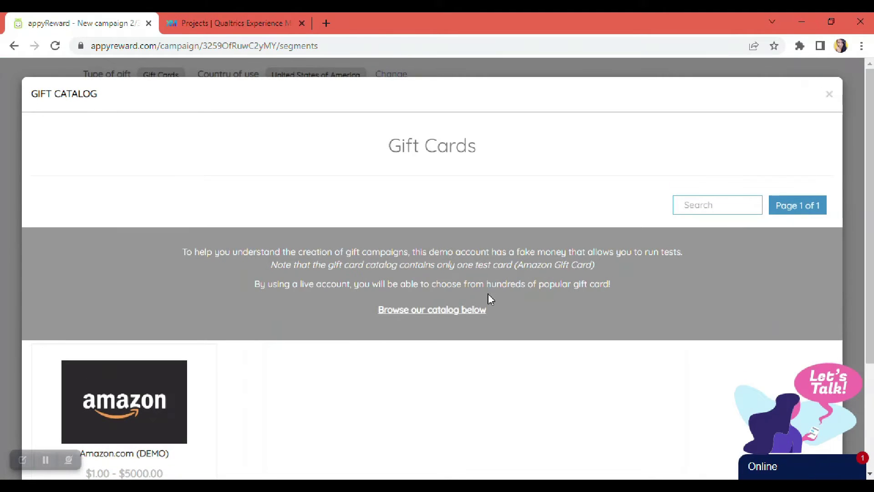
Choose the Amazon.com (DEMO) gift card with a value of $5.
scroll(501, 335, down, 3)
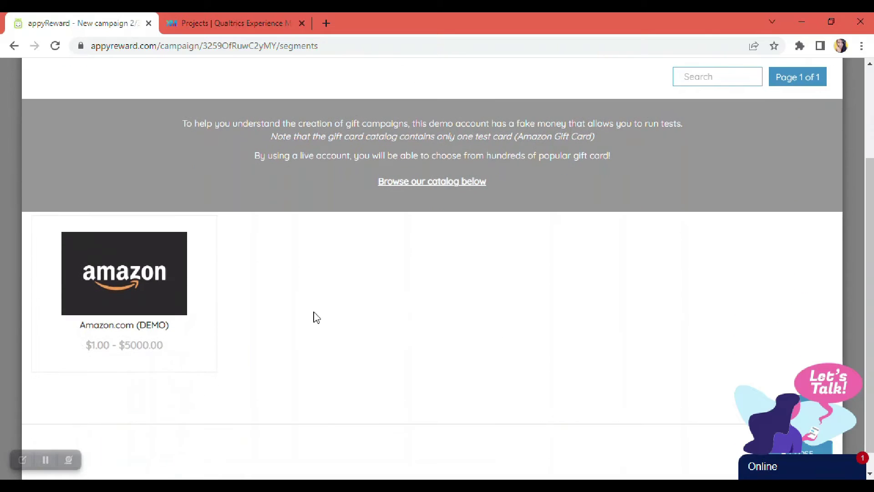
click(144, 290)
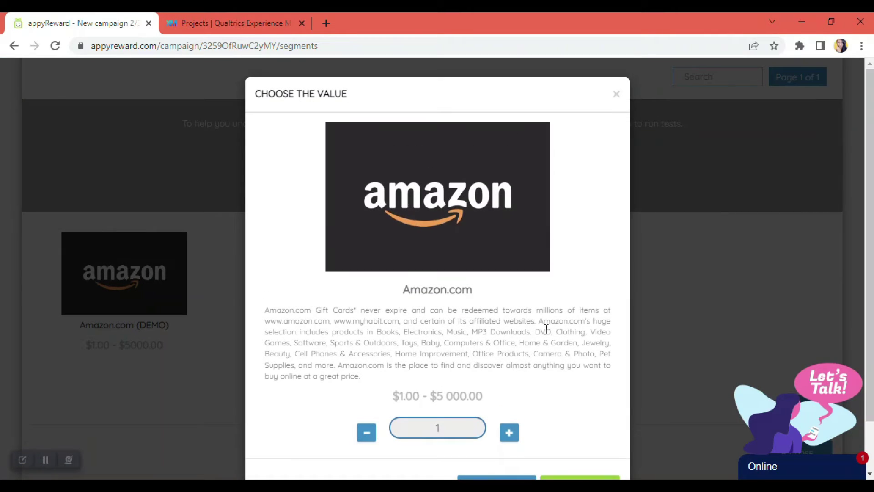
scroll(549, 333, down, 1)
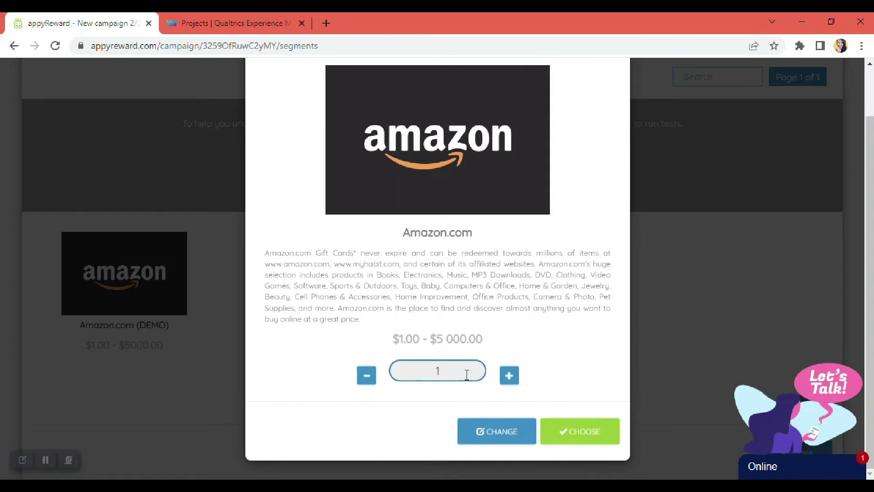
click(508, 379)
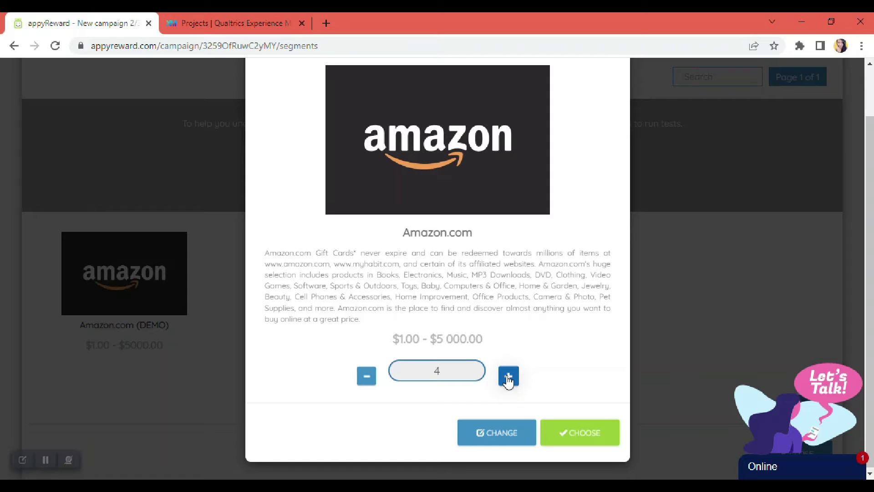
click(509, 377)
click(590, 442)
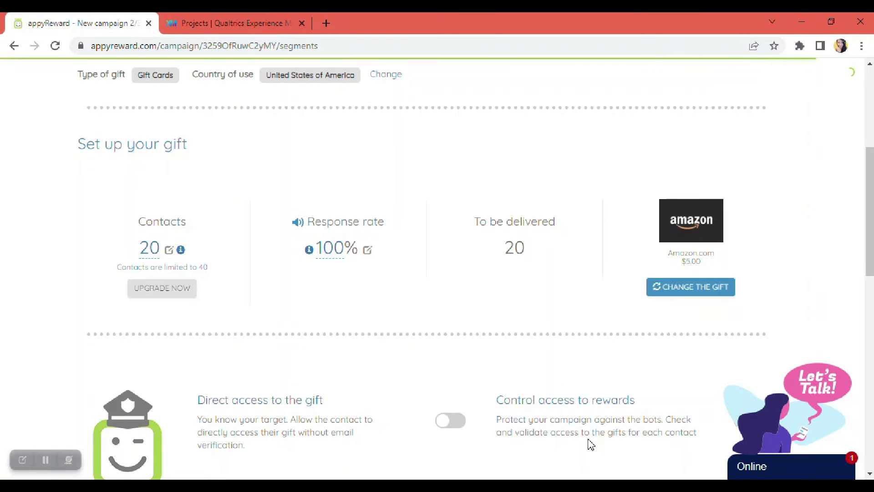
Proceed to the Launch review page for Demo Campaign.
scroll(647, 405, down, 5)
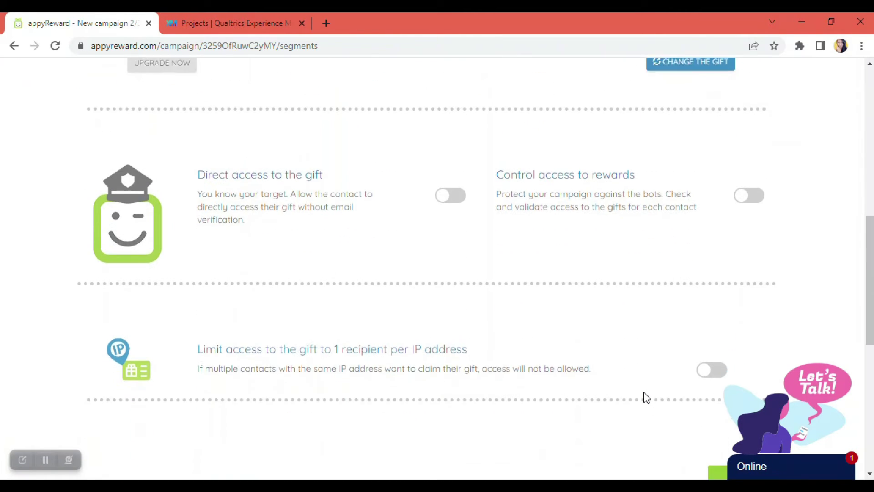
scroll(646, 398, down, 5)
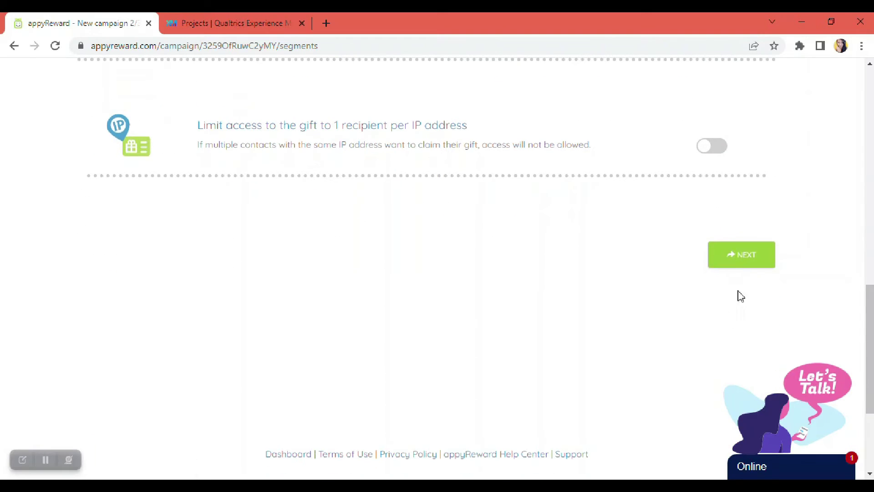
click(744, 264)
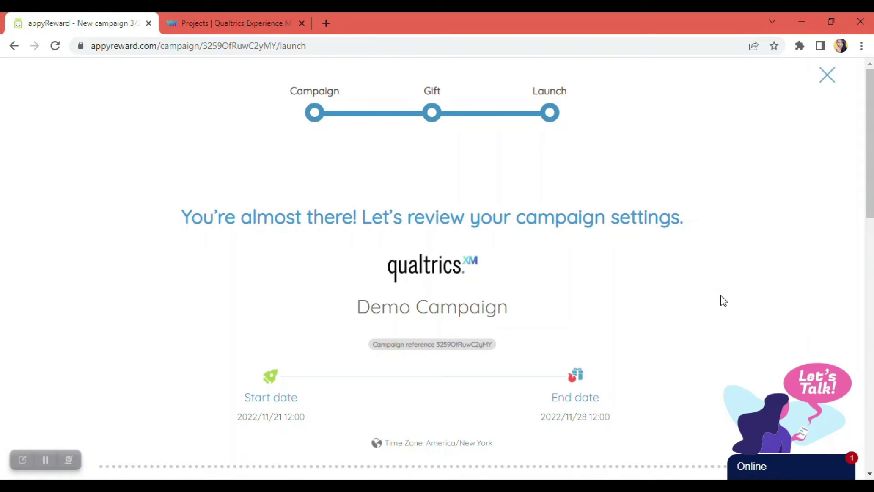
Check Segment 1's 20 gifts and 20 to send, then launch it for $100.00.
scroll(658, 348, down, 2)
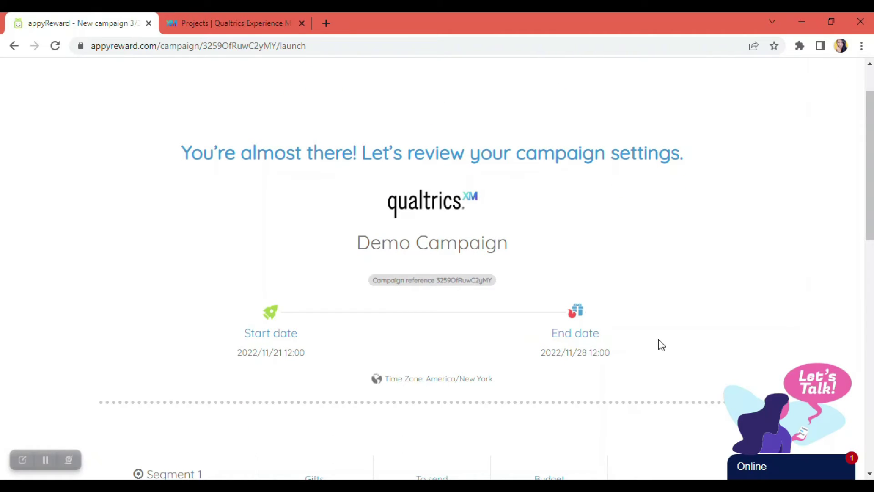
scroll(610, 351, down, 4)
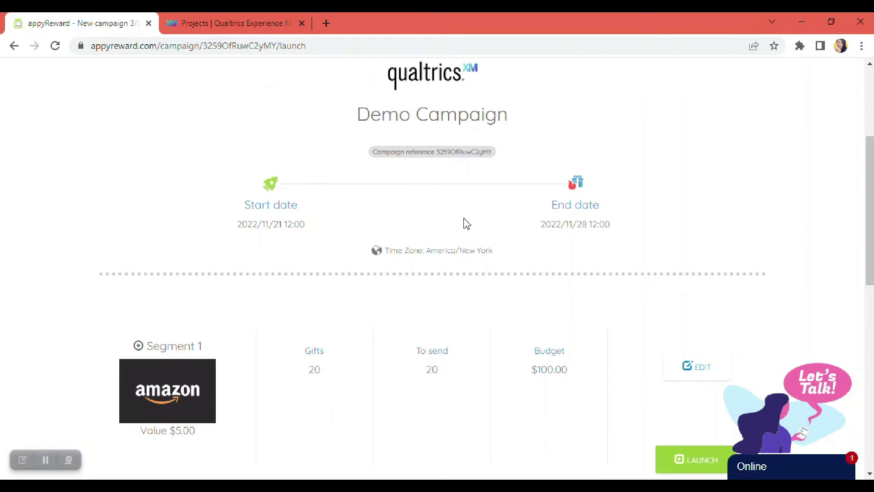
scroll(444, 280, down, 2)
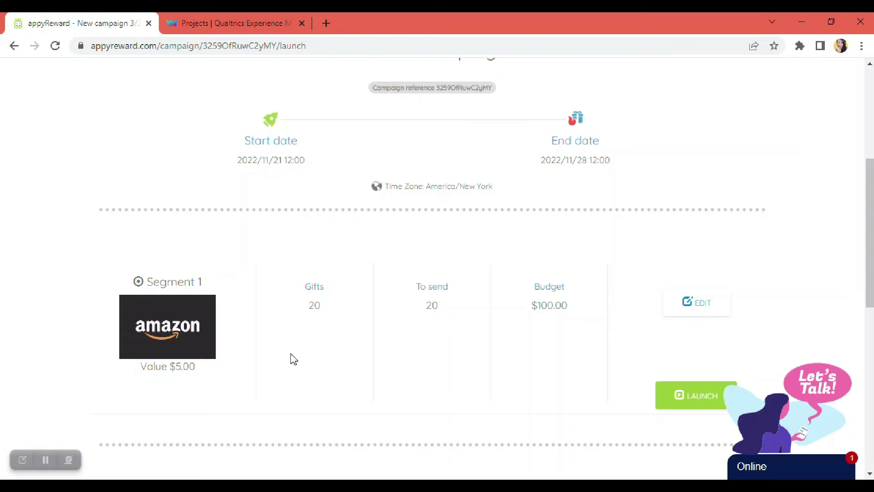
double_click(306, 304)
double_click(431, 305)
scroll(595, 330, down, 5)
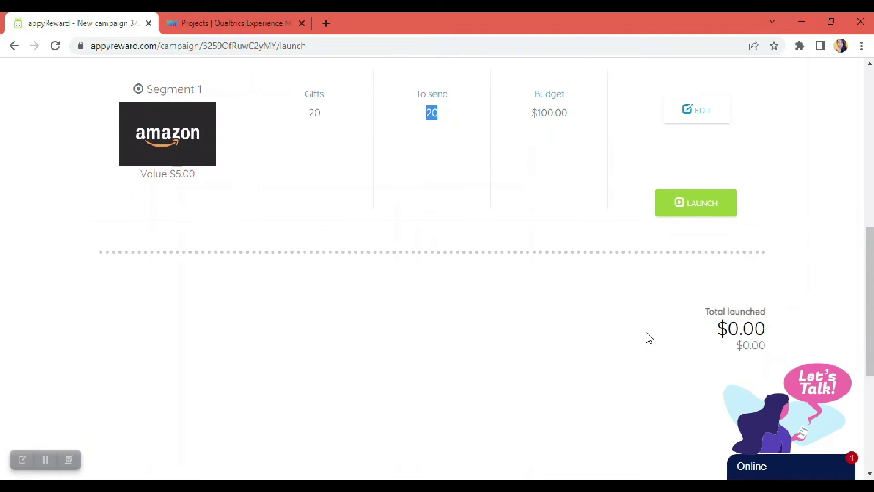
click(695, 210)
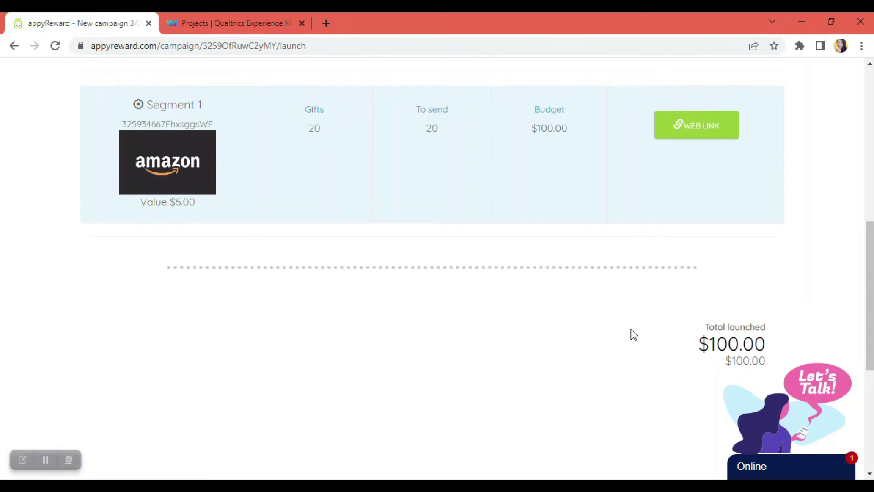
Request the campaign's web link, then go to the Qualtrics Projects page.
scroll(647, 332, up, 4)
scroll(639, 334, down, 1)
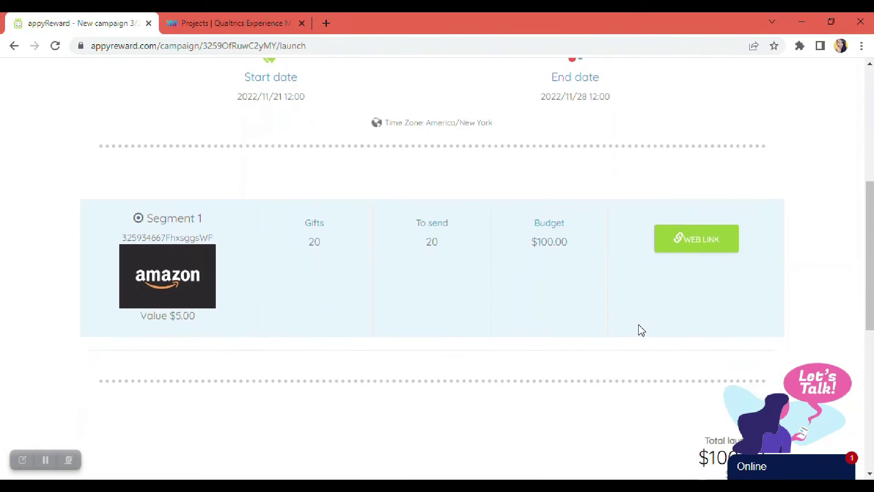
click(712, 246)
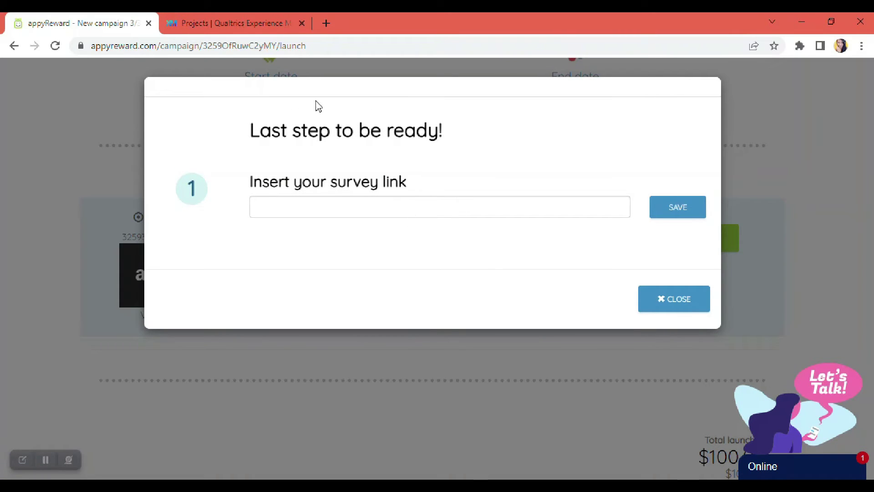
click(248, 21)
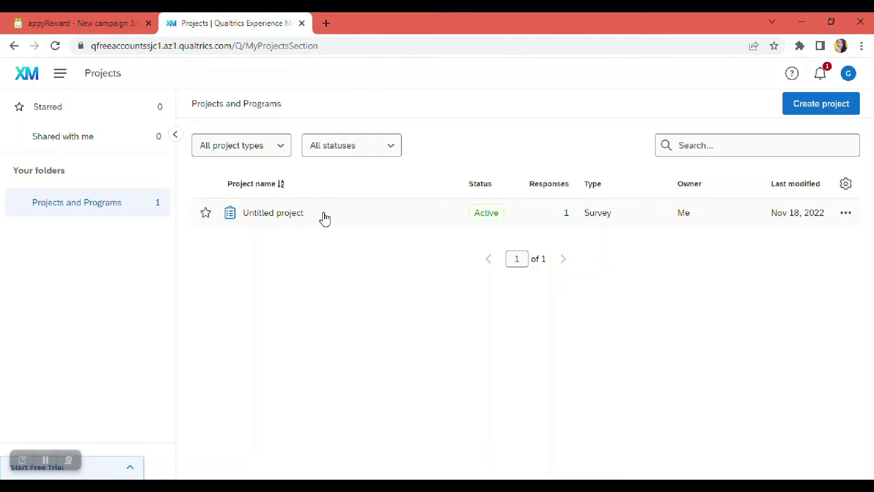
Copy the anonymous link from Untitled project's Distributions page.
click(261, 214)
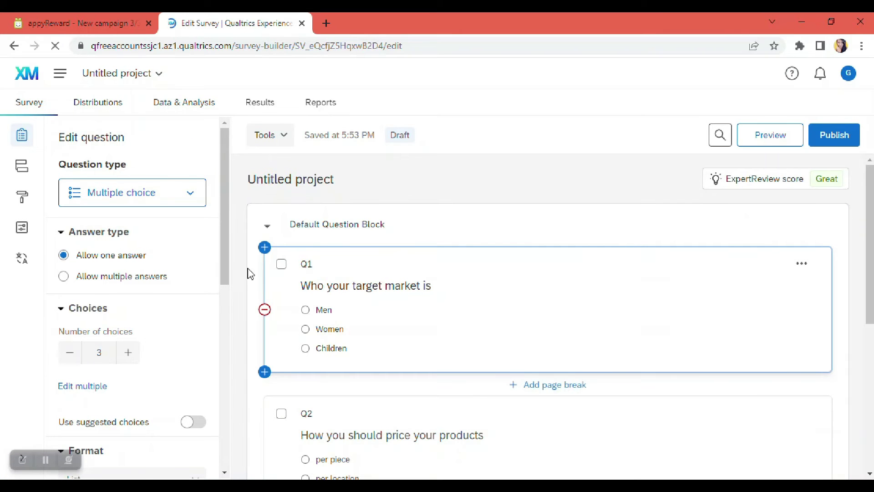
click(97, 108)
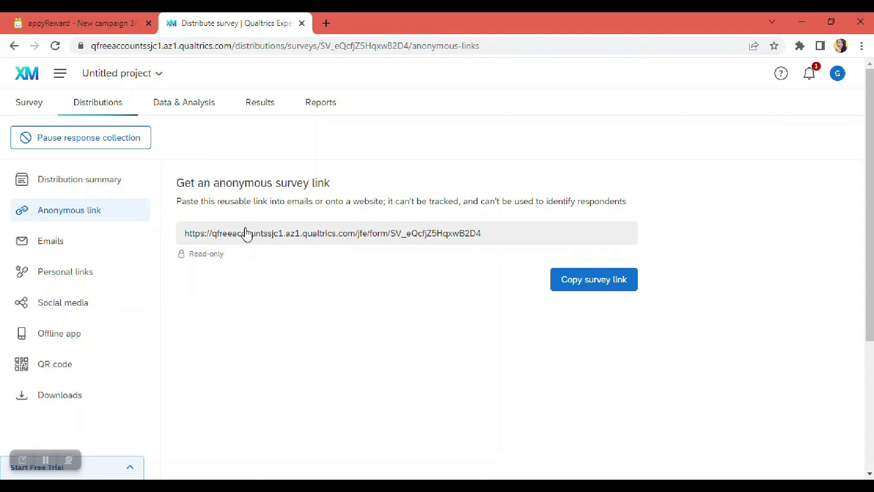
click(590, 288)
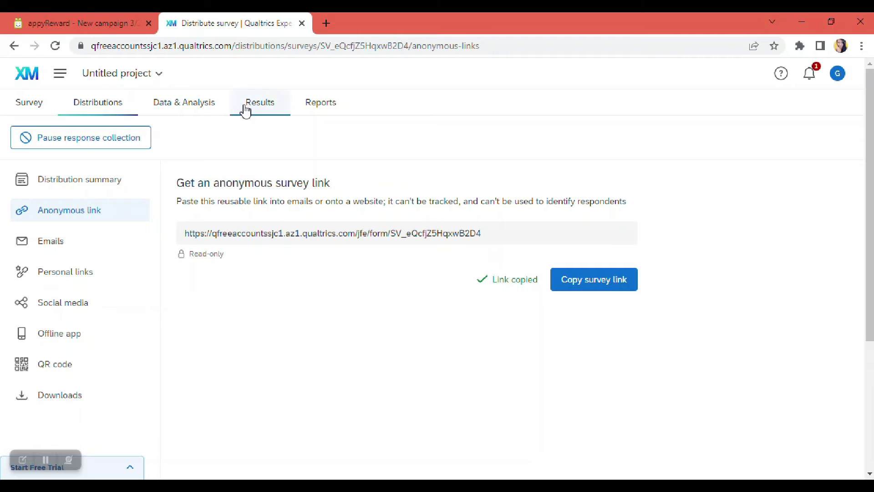
Paste the Qualtrics survey link into appyReward and save it.
click(93, 22)
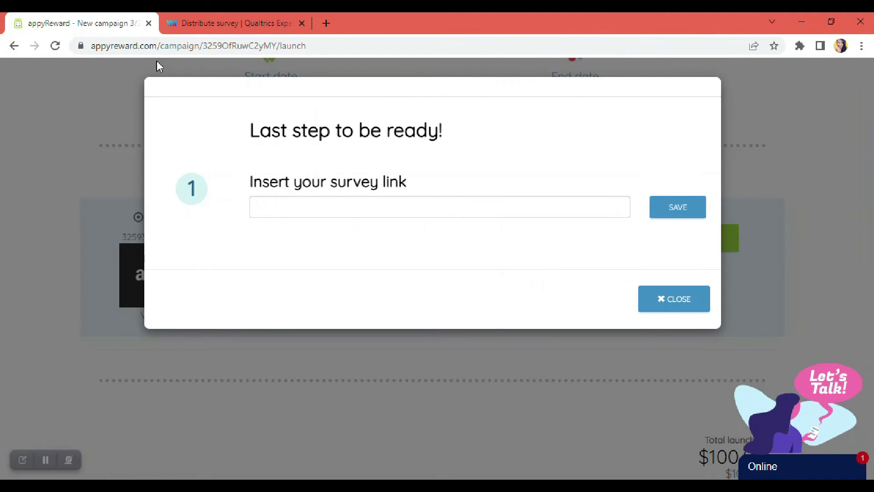
click(309, 208)
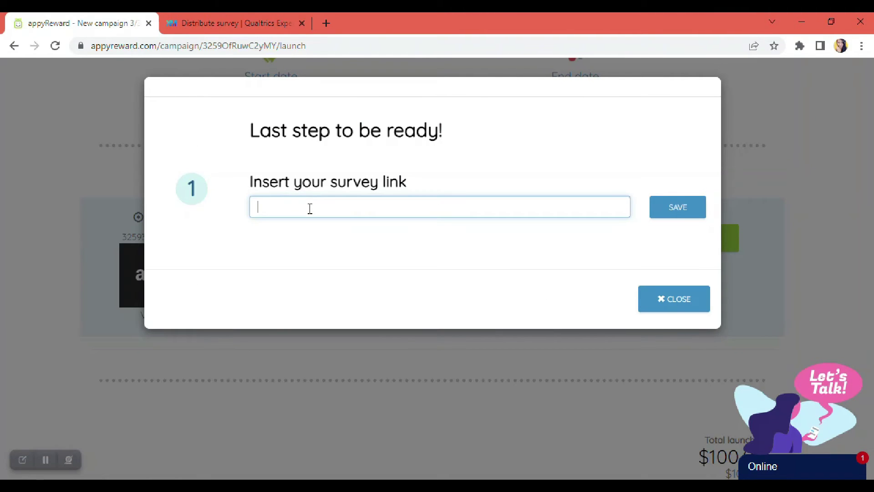
key(ctrl+v)
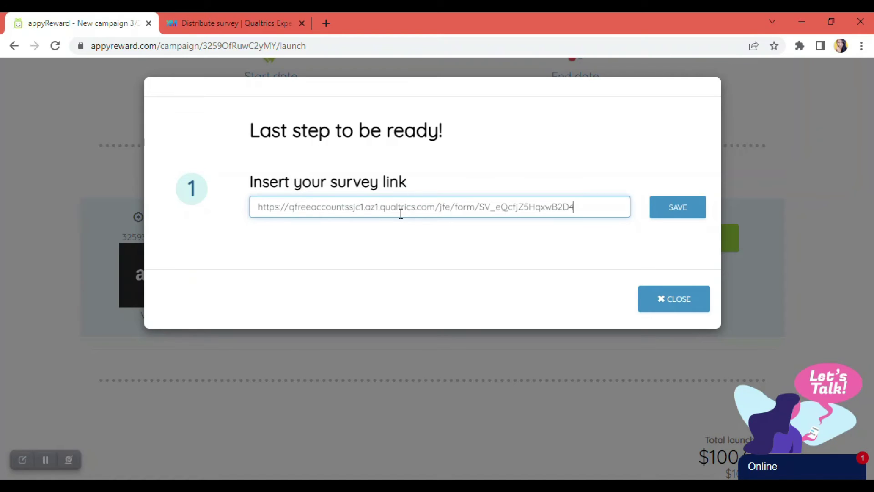
click(672, 214)
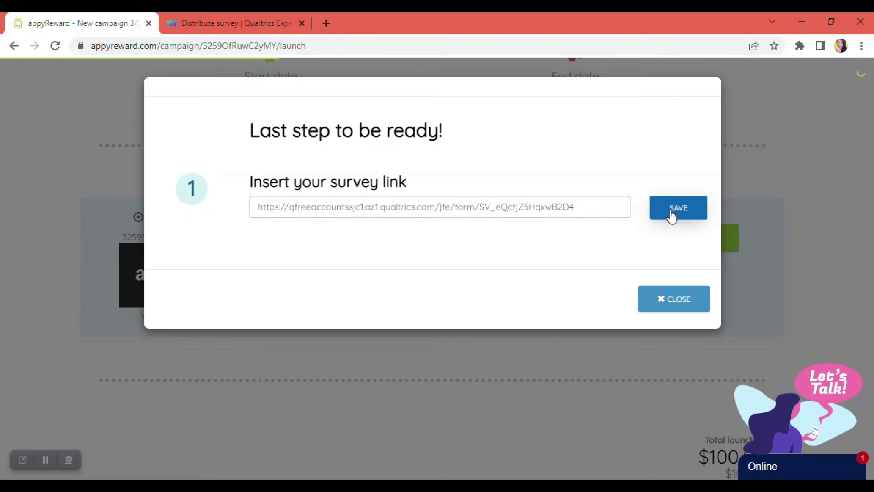
Copy the campaign's Gift Link from step 2.
scroll(556, 290, down, 1)
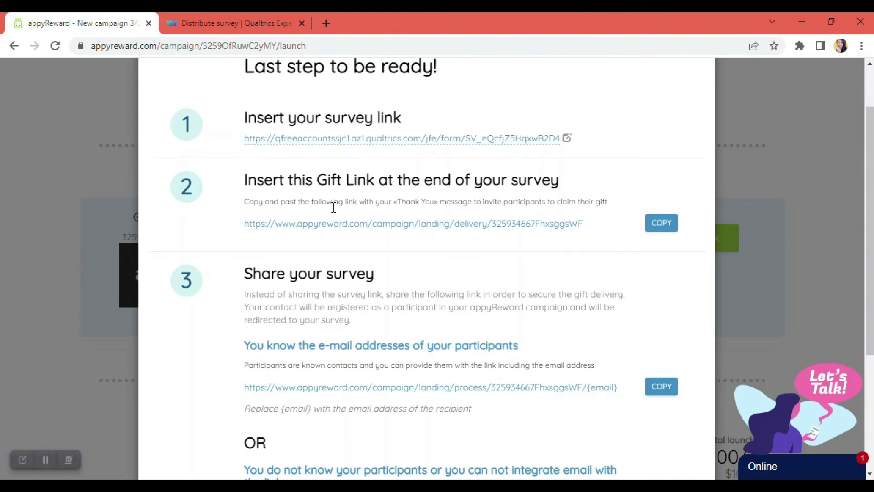
click(656, 228)
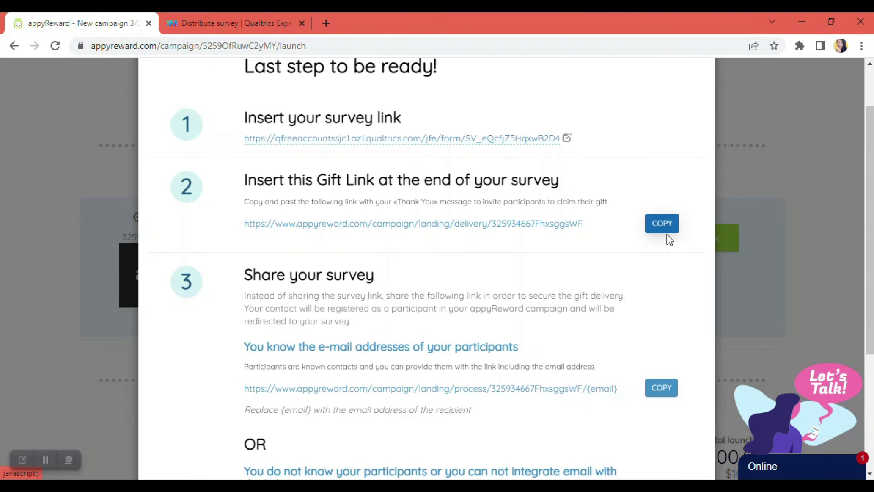
click(665, 230)
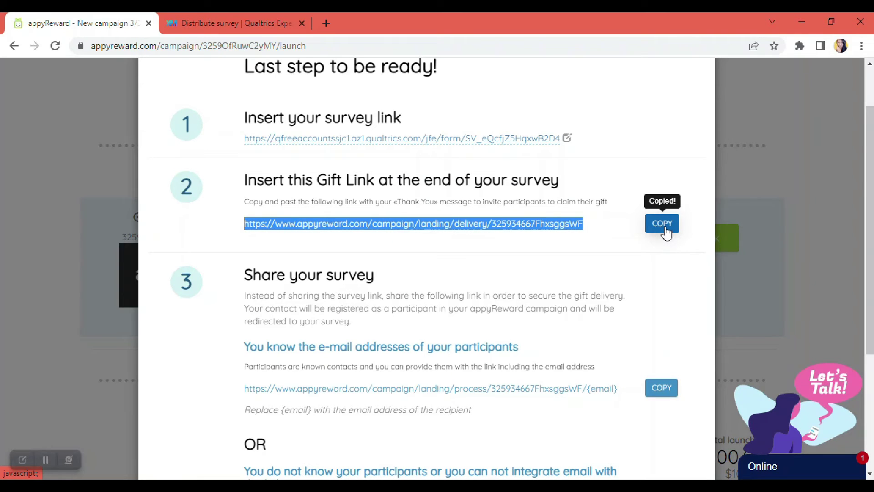
Open the Qualtrics survey editor and select the End of Survey element.
click(269, 23)
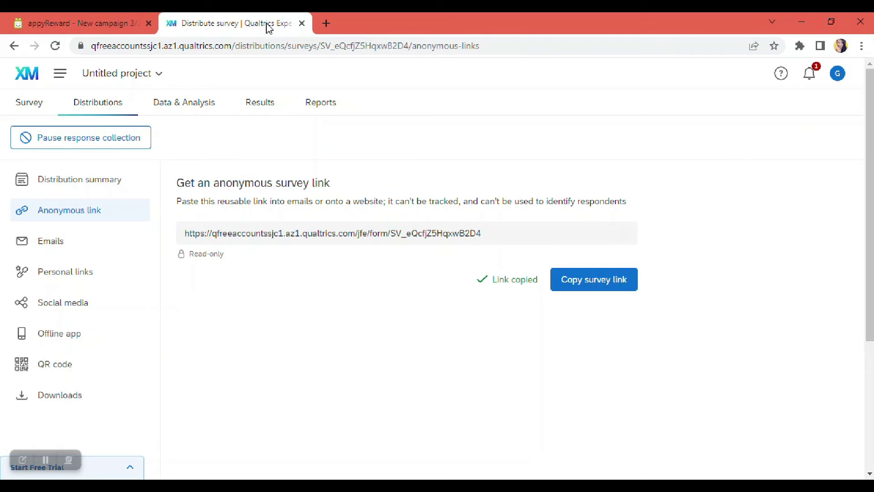
click(28, 108)
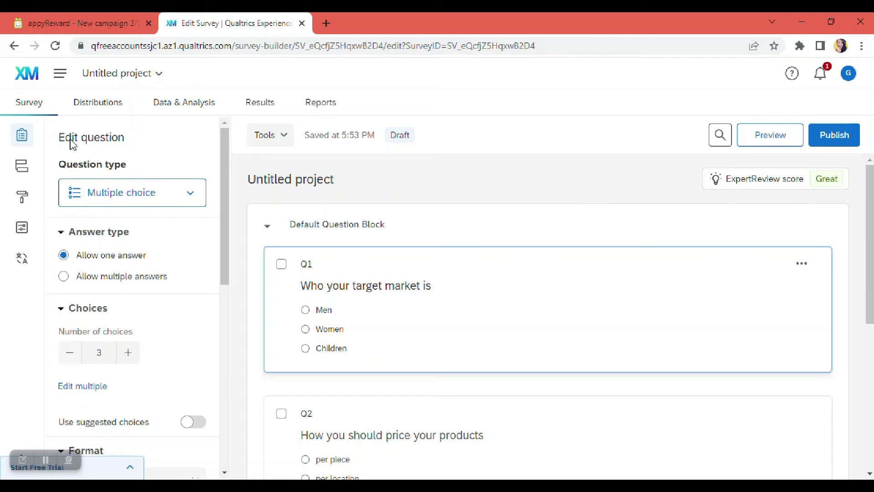
scroll(455, 316, down, 1)
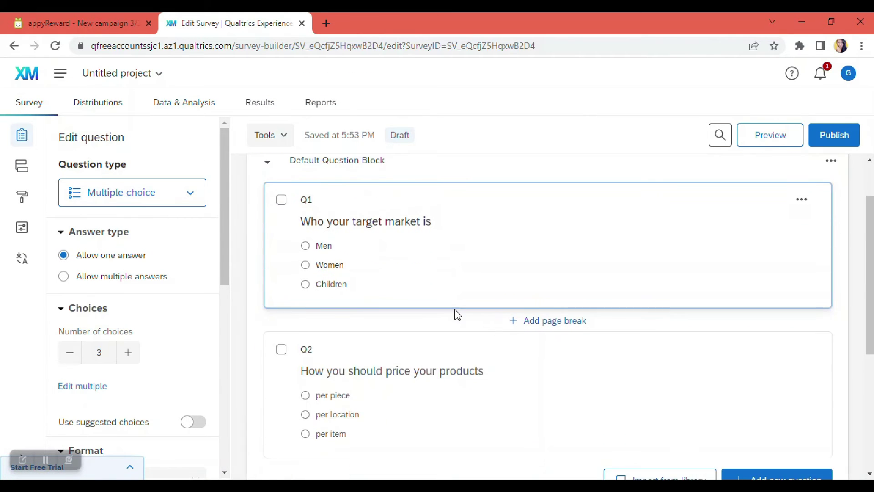
scroll(457, 314, down, 5)
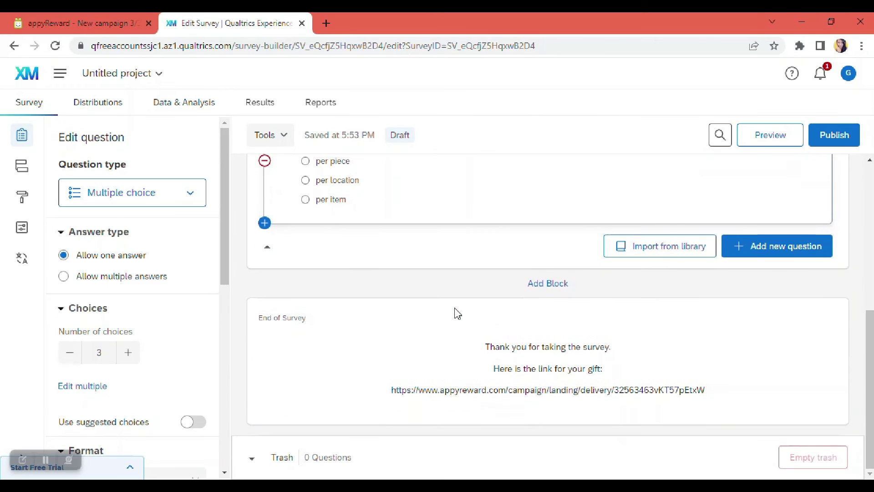
scroll(523, 378, up, 1)
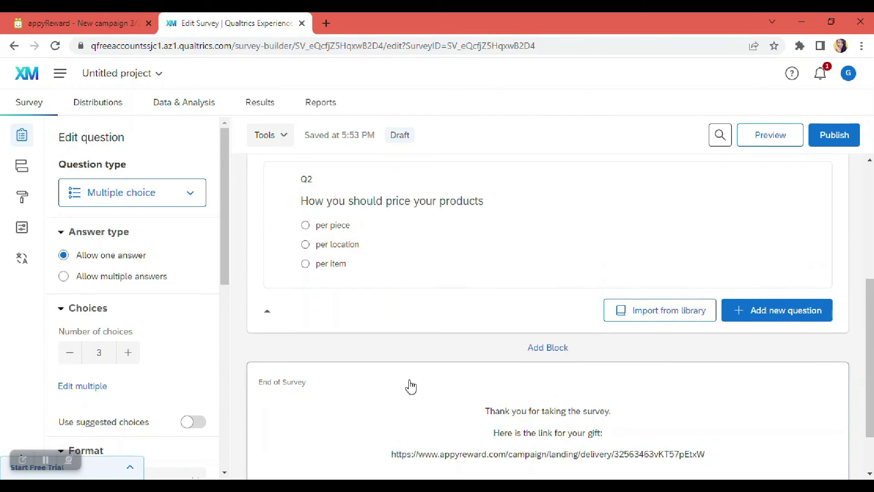
click(496, 442)
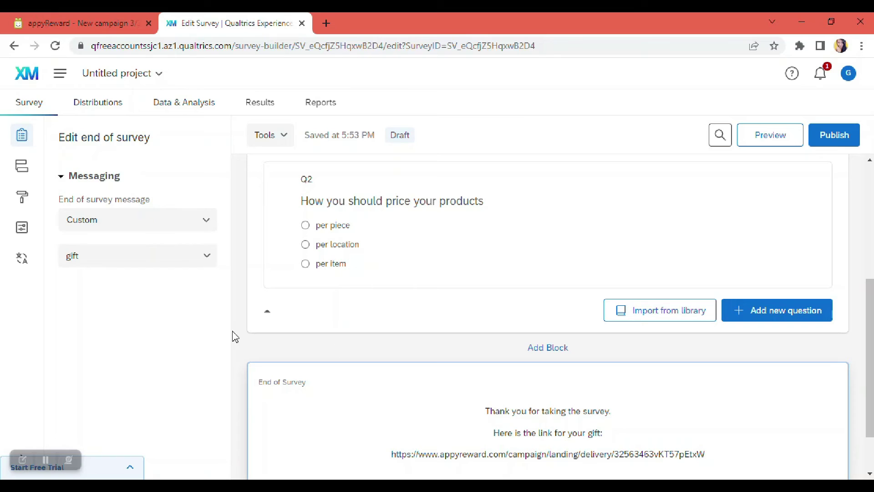
Choose a Custom end-of-survey message and browse the My Library saved messages.
click(174, 229)
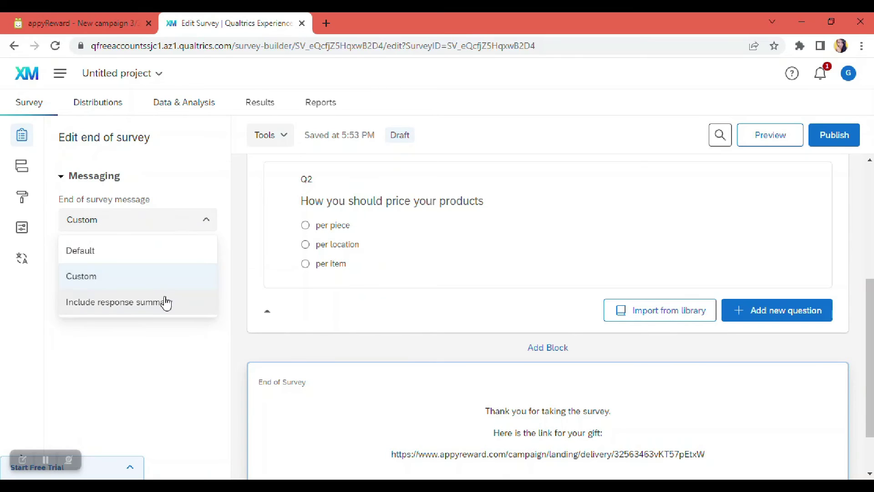
click(160, 279)
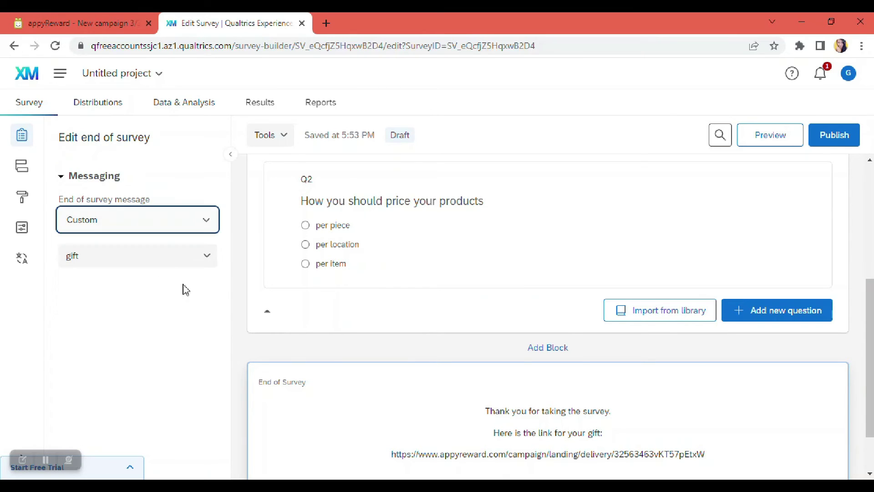
click(143, 262)
mouse_move(131, 298)
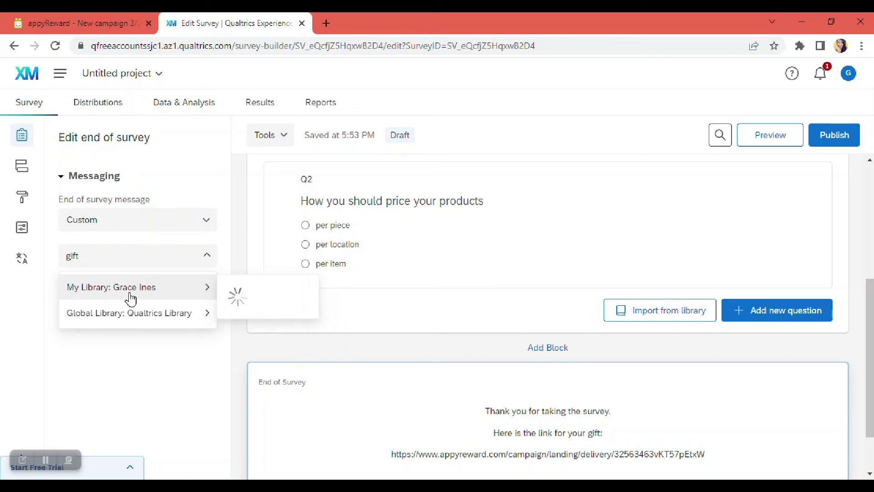
mouse_move(162, 318)
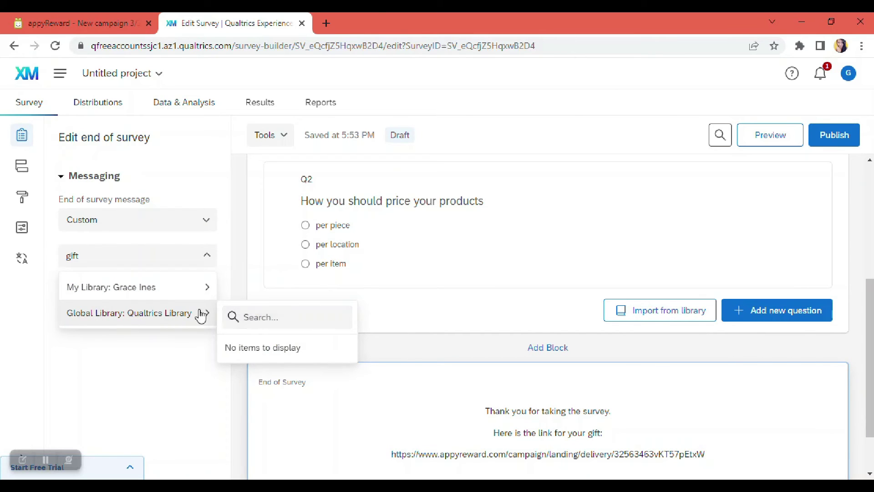
mouse_move(201, 293)
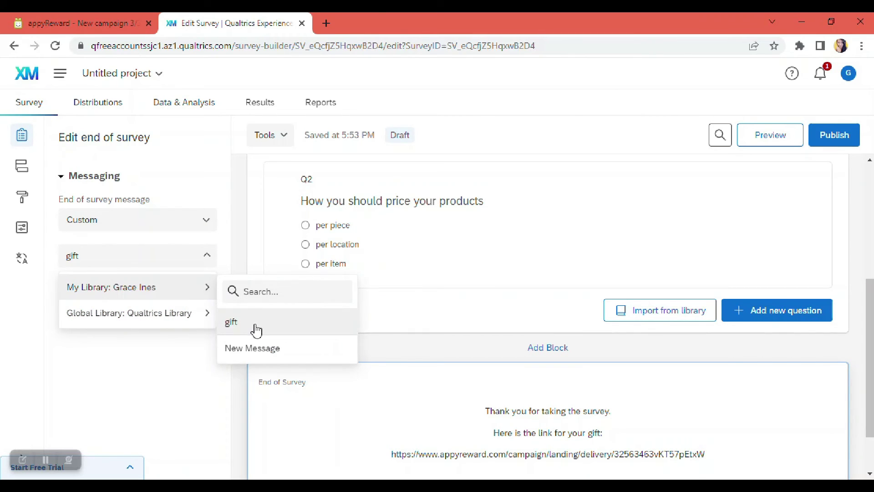
Write a new end-of-survey message thanking respondents, with the pasted gift link on a second line.
click(261, 347)
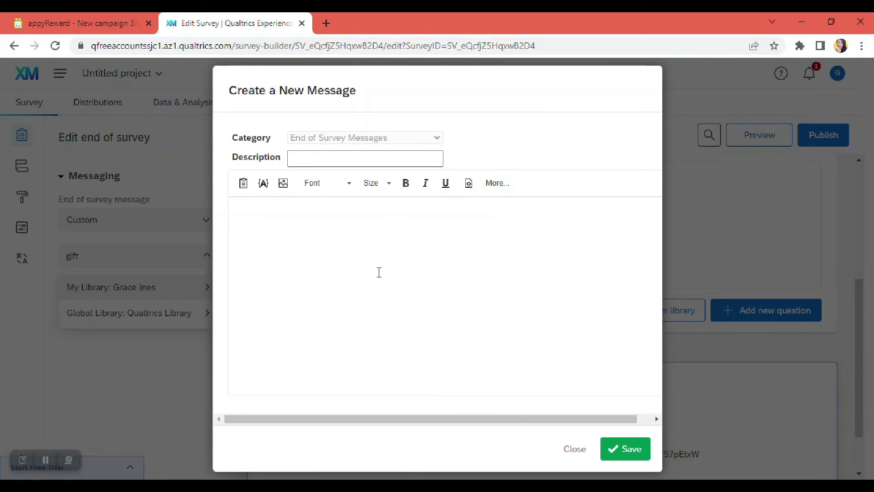
text(Th)
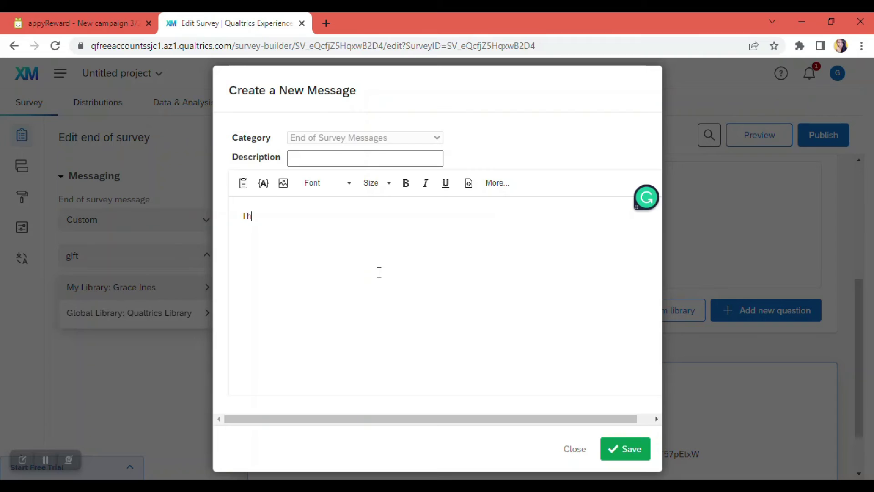
text(ank you for taking the survey.)
key(Return)
text(Here is the link for your gift)
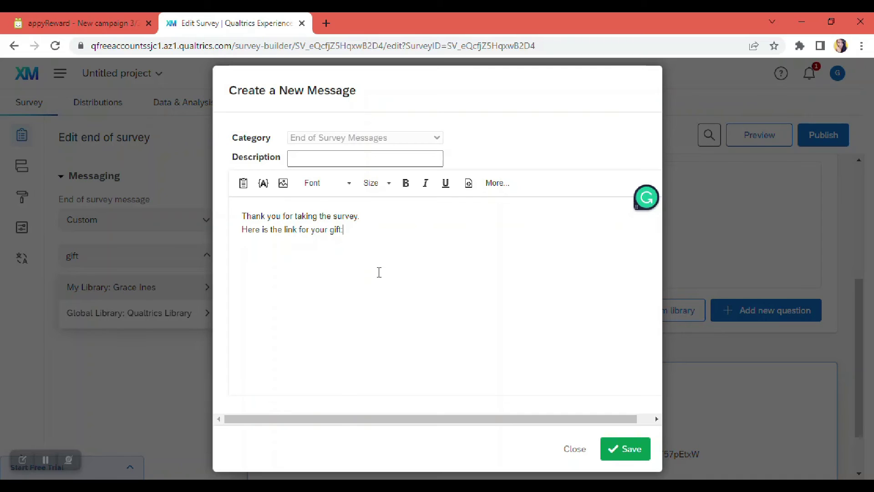
text(:)
key(ctrl+v)
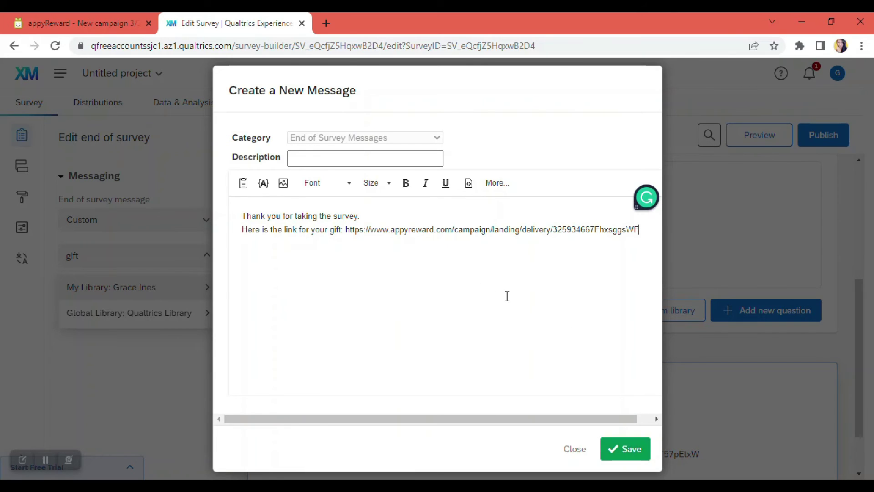
Give the message the description 'DEMO' and save it.
click(617, 449)
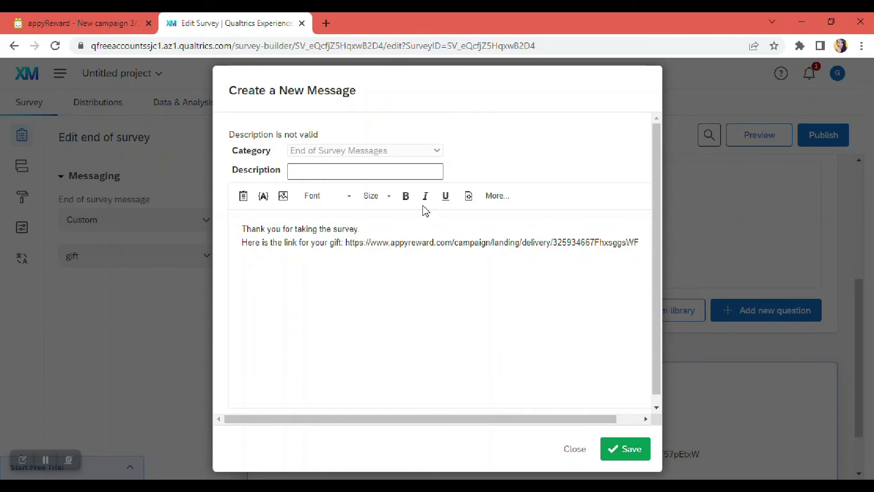
click(408, 172)
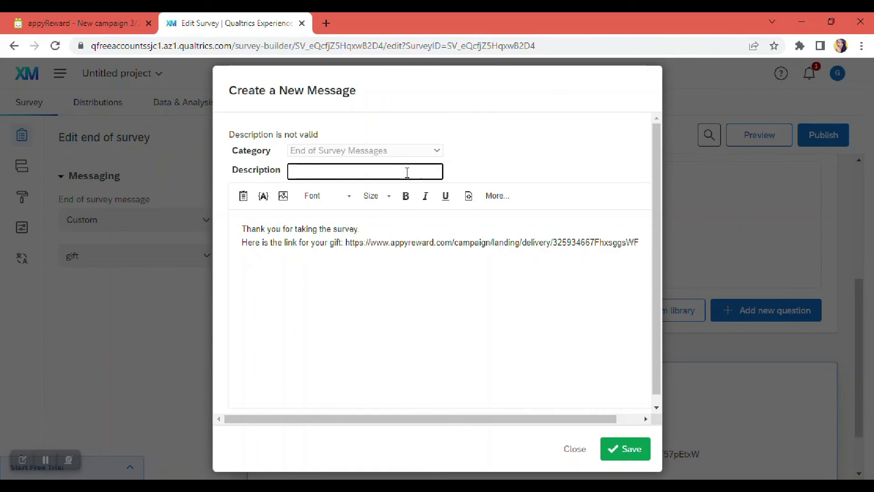
text(DEMO)
click(613, 449)
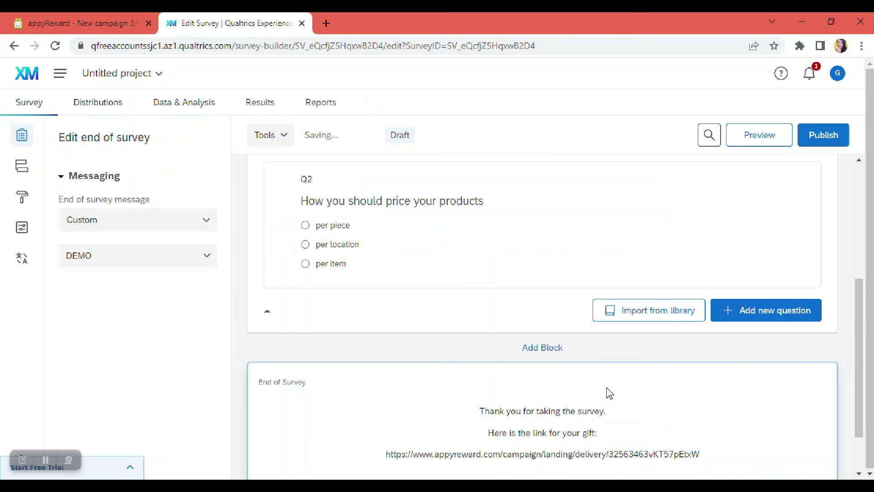
Check the gift link in the DEMO End of Survey message, then return to the appyReward launch page.
scroll(616, 378, down, 2)
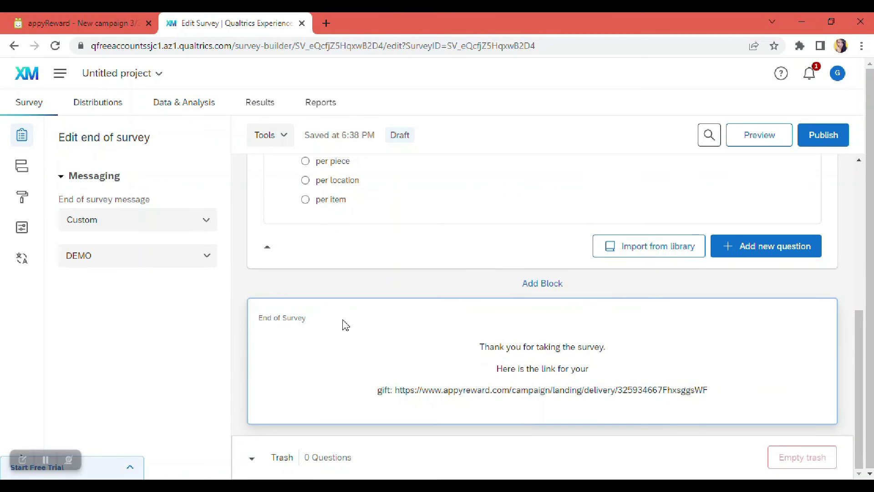
drag(479, 347, 408, 355)
click(741, 401)
click(501, 365)
drag(728, 393, 384, 396)
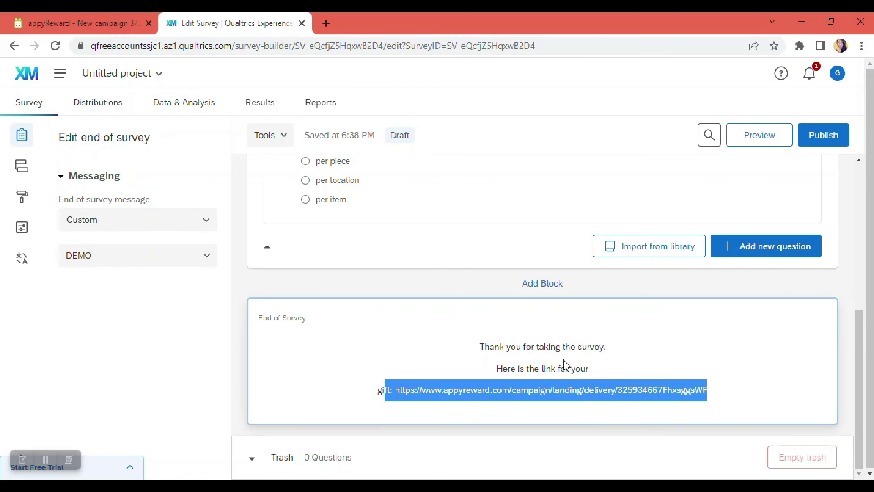
click(114, 19)
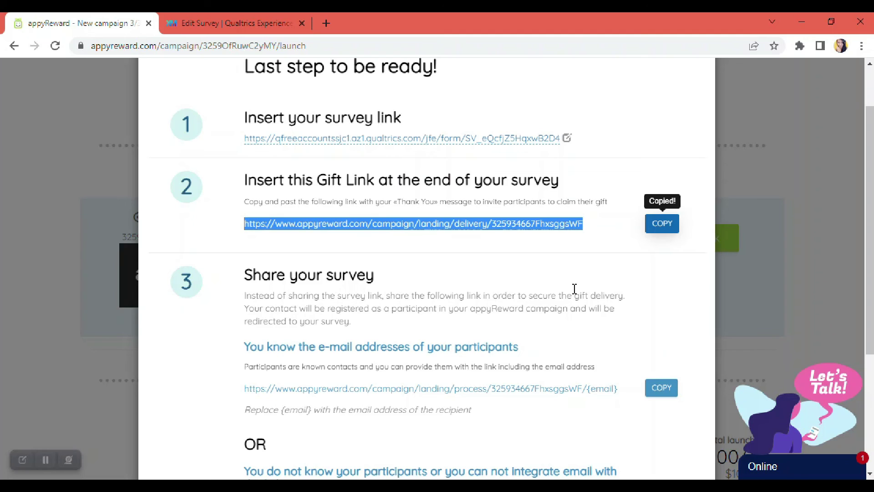
Scroll to 'Share your survey' and review the known and unknown participant share links.
scroll(574, 288, down, 3)
scroll(381, 236, down, 2)
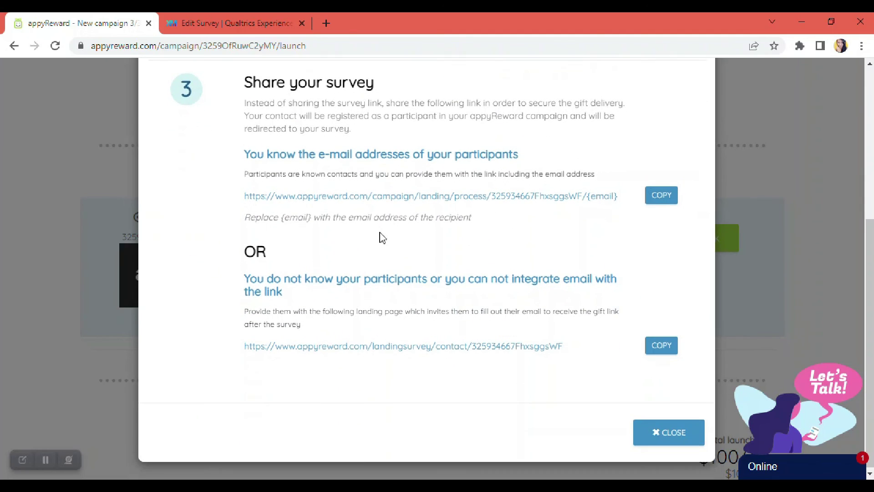
drag(245, 196, 610, 211)
click(579, 237)
scroll(385, 284, down, 1)
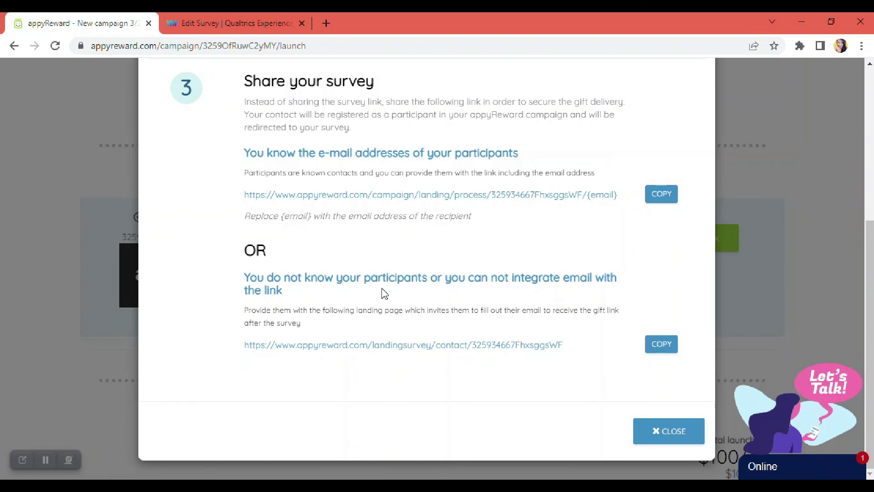